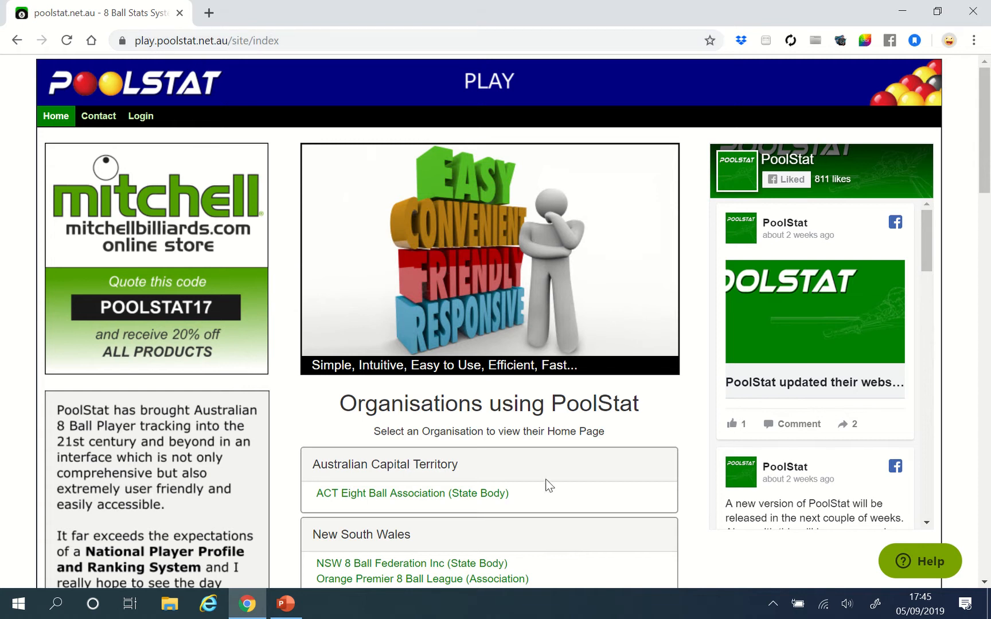
Step: Log in to the ACT Eight Ball Association account with the prefilled credentials
left_click(149, 122)
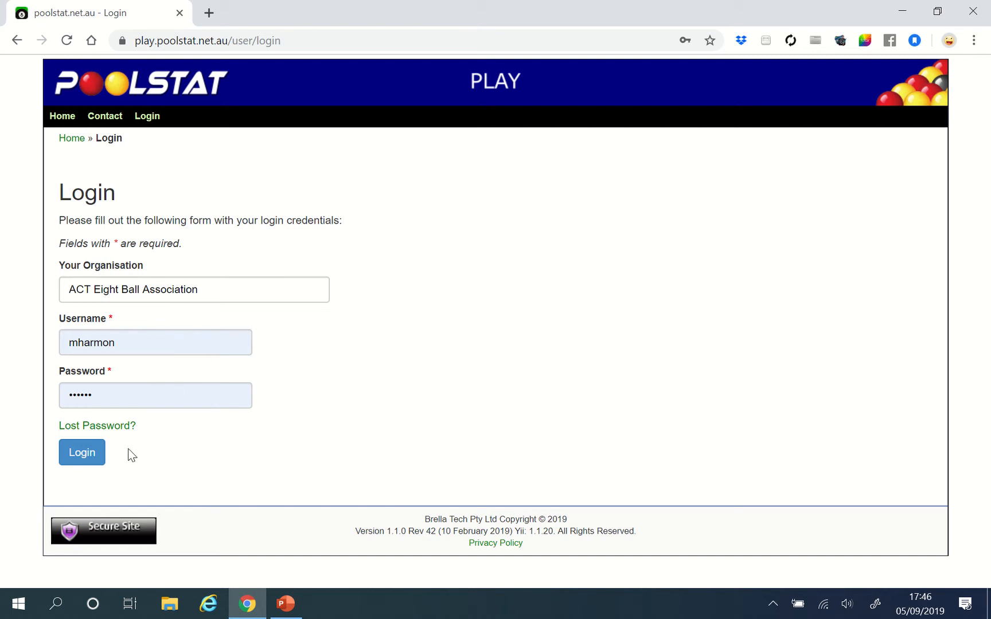
left_click(94, 460)
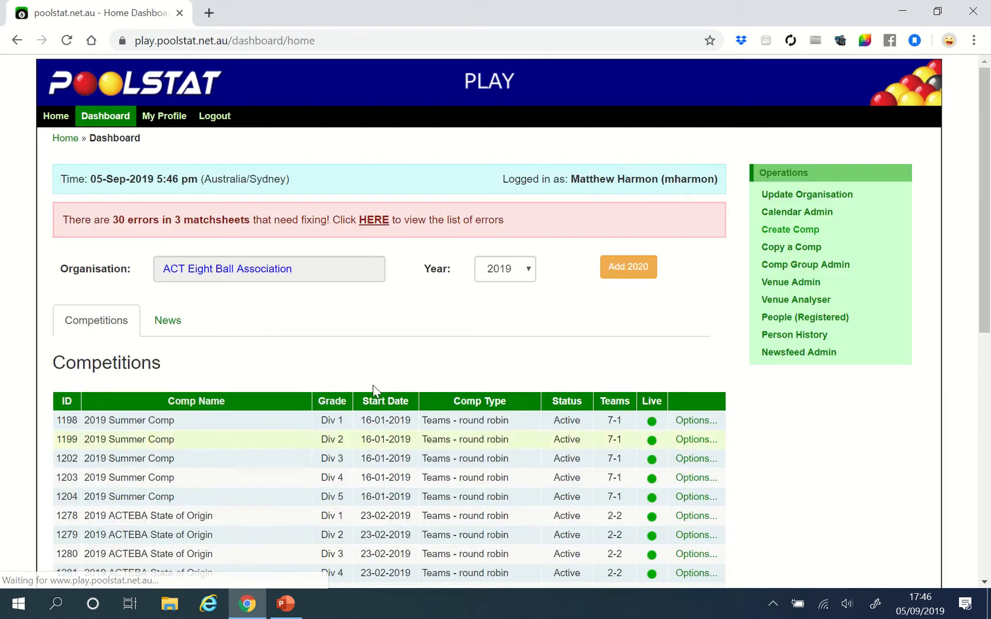
Step: Look through the 2019 competitions list on the dashboard, including each competition's type and status
scroll(433, 347, "down", 1)
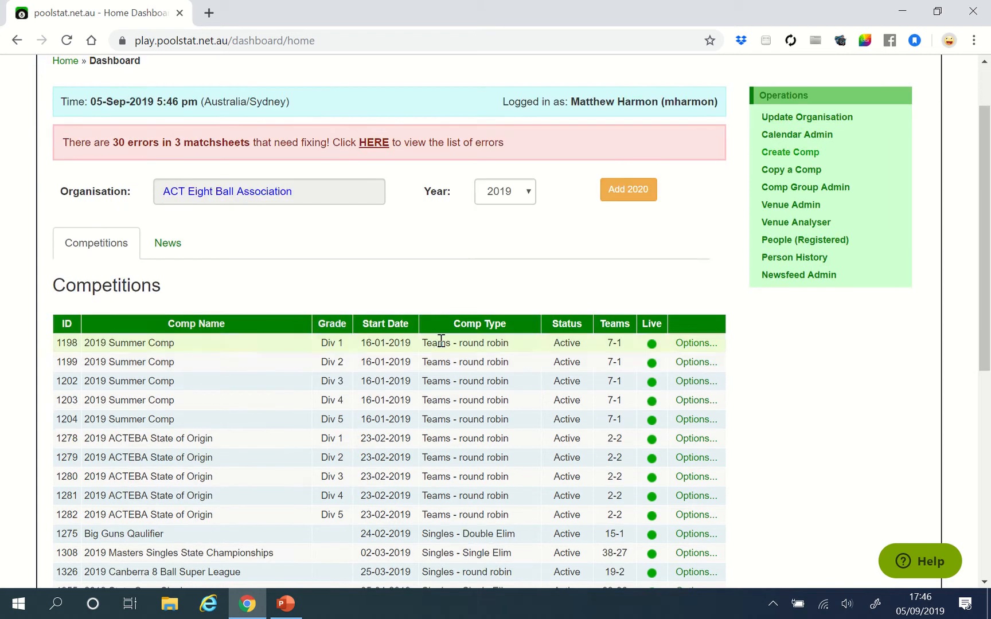
scroll(472, 299, "down", 2)
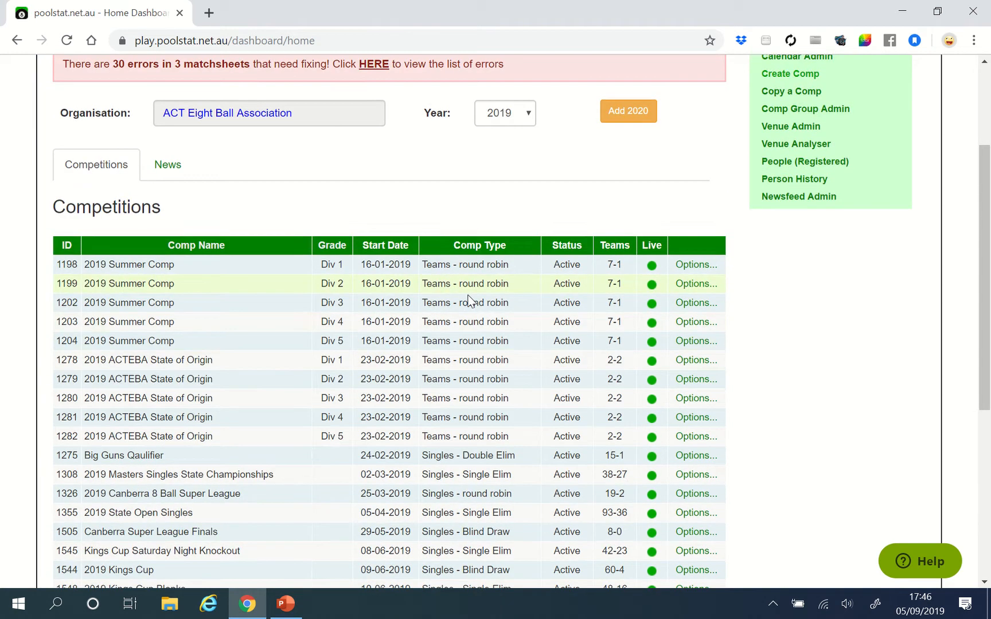
scroll(453, 441, "down", 3)
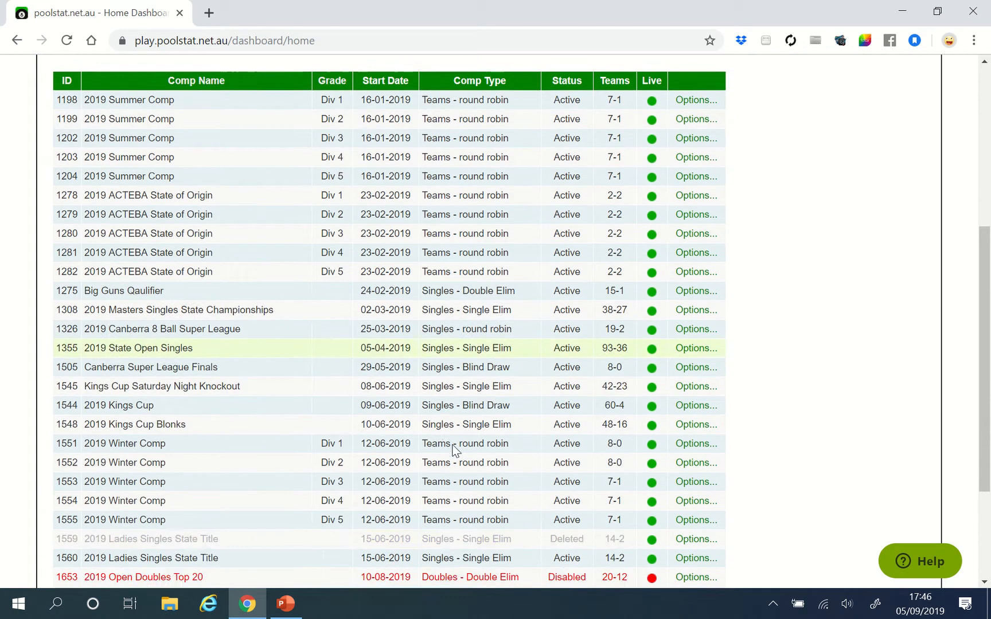
scroll(457, 471, "up", 4)
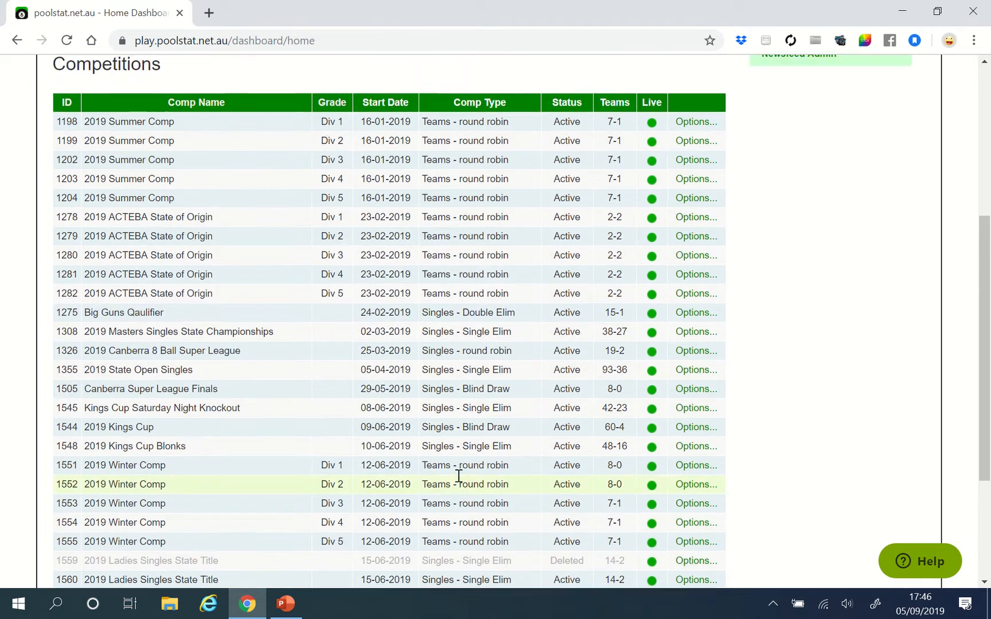
scroll(460, 360, "down", 3)
scroll(469, 359, "down", 1)
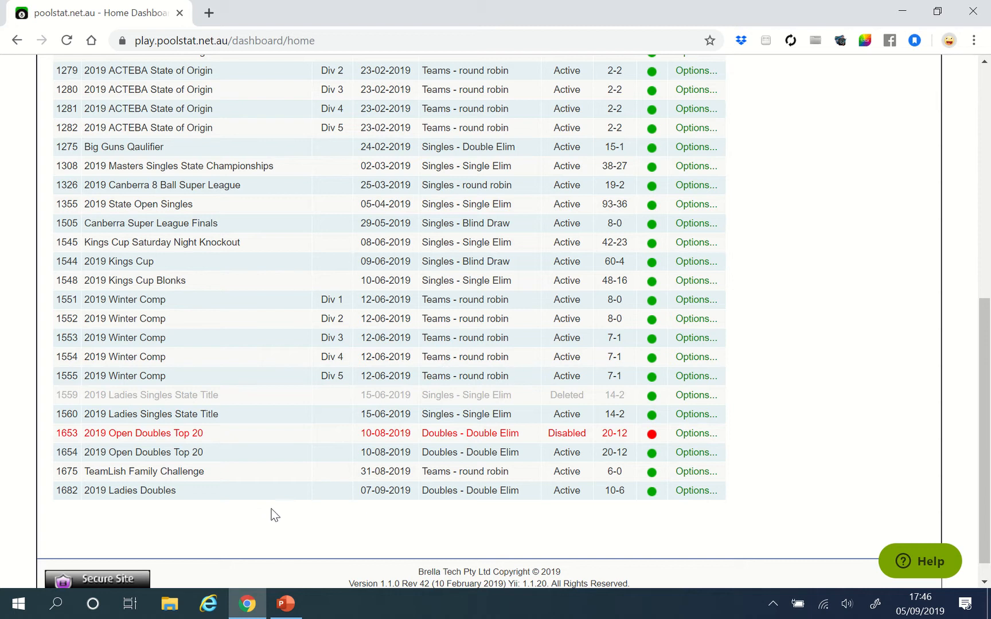
scroll(568, 517, "up", 5)
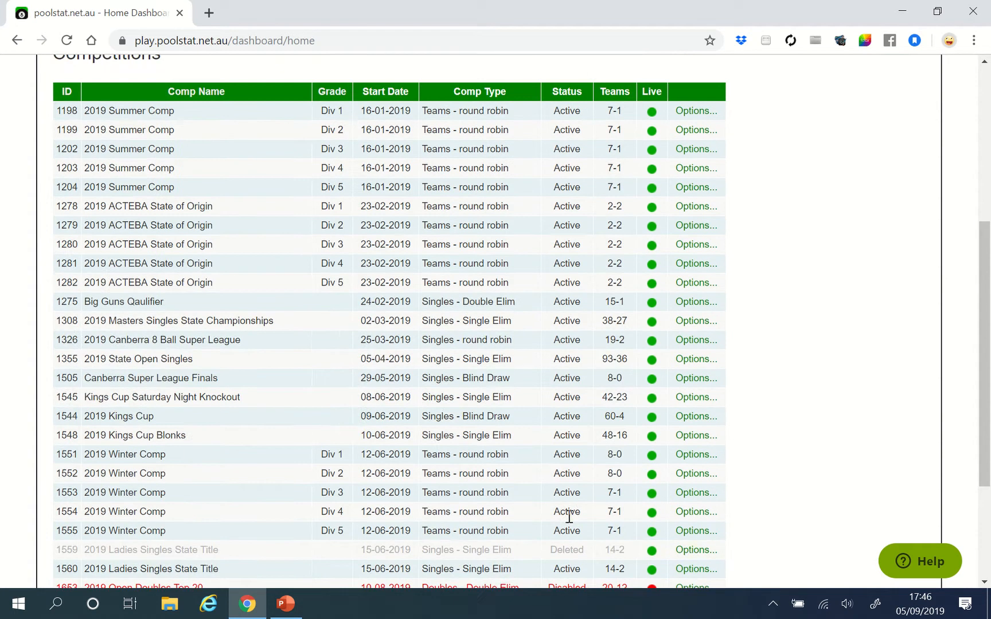
scroll(568, 518, "down", 3)
scroll(569, 517, "down", 3)
scroll(862, 398, "up", 8)
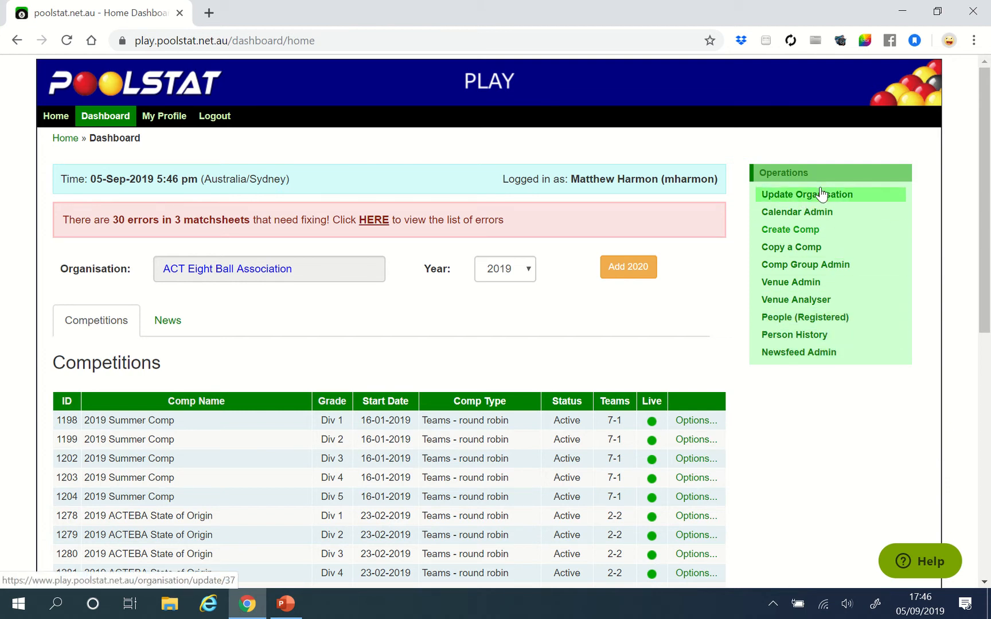
scroll(767, 417, "down", 8)
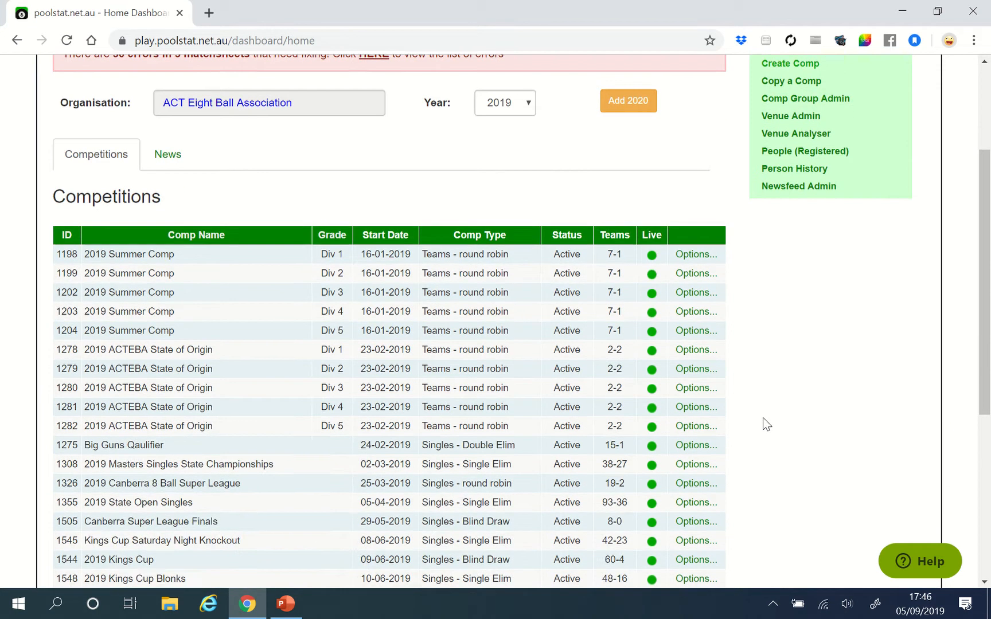
scroll(763, 424, "down", 1)
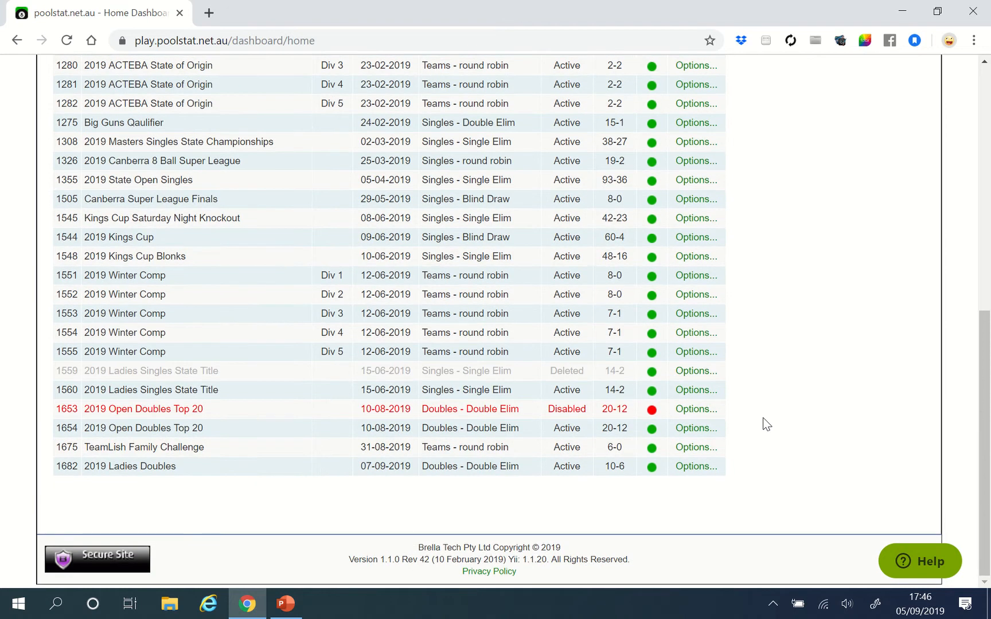
Step: Open the draw of the 2019 Ladies Doubles competition
left_click(704, 470)
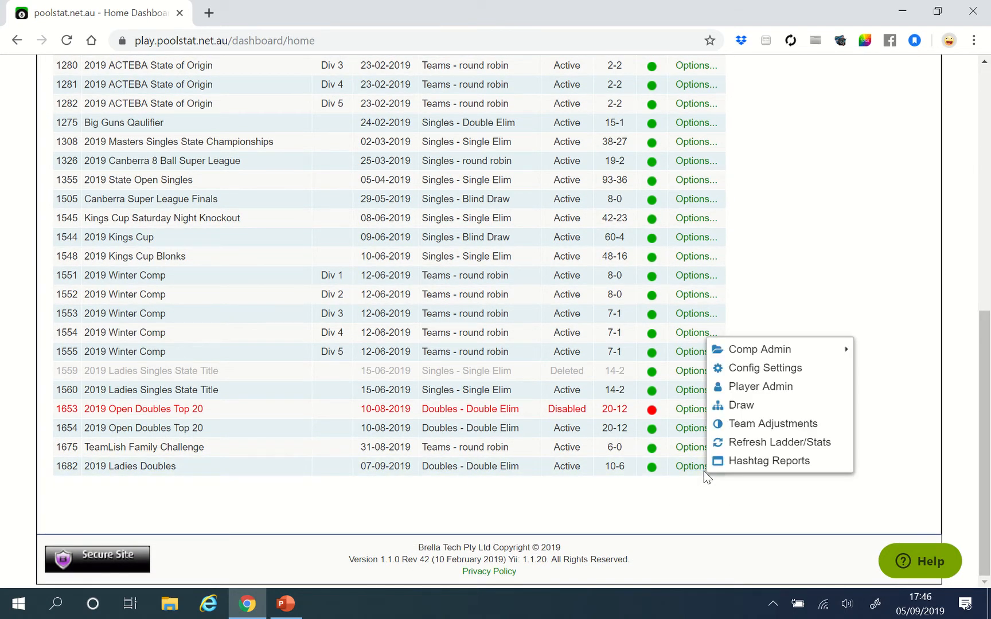
left_click(743, 406)
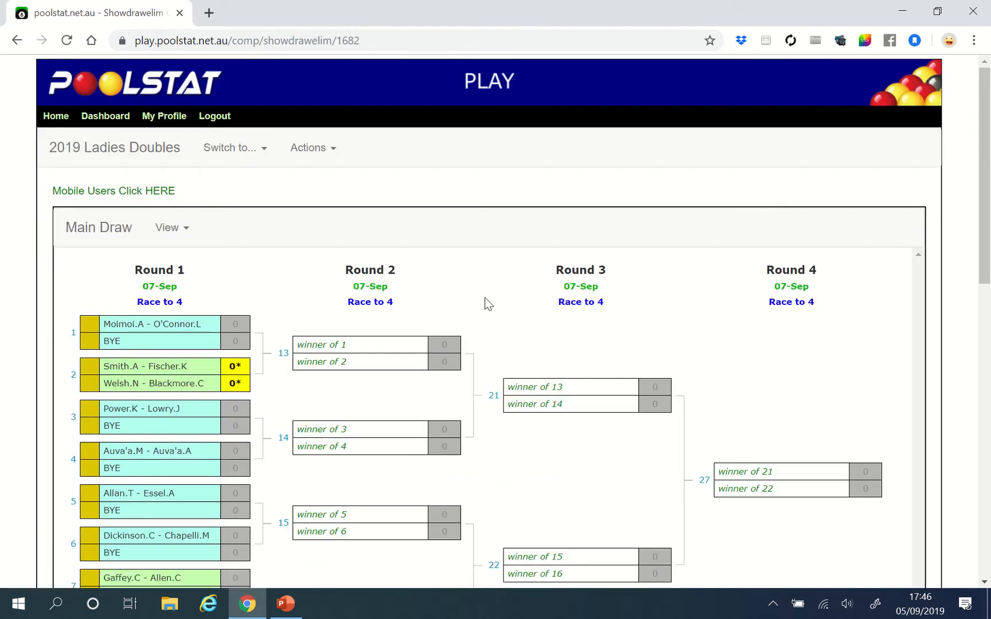
Step: Examine the main draw and the repechage, including the Round 1 pairings, byes and match progression
scroll(487, 304, "down", 1)
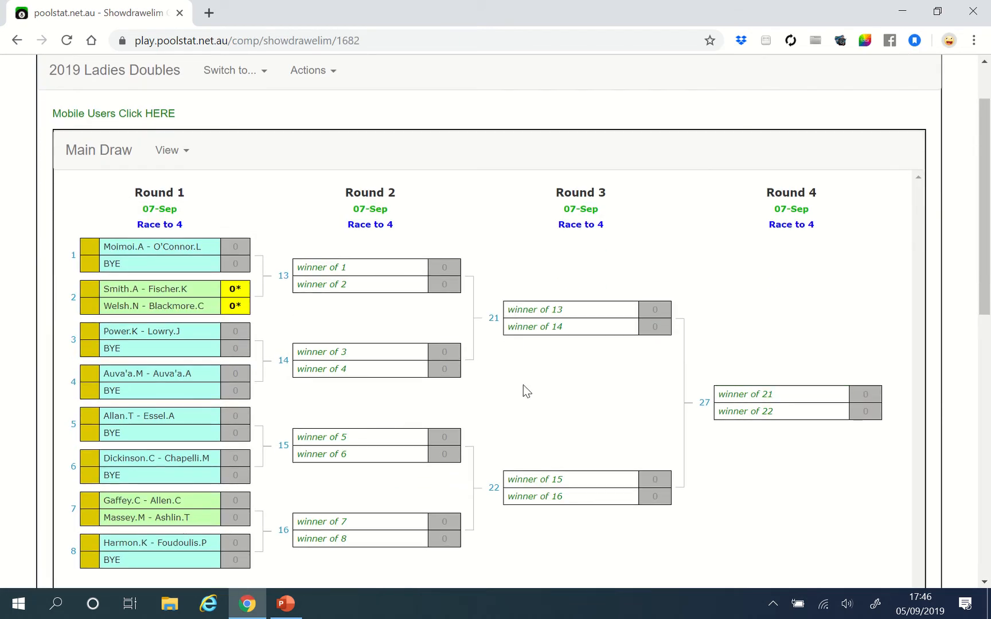
scroll(408, 410, "down", 1)
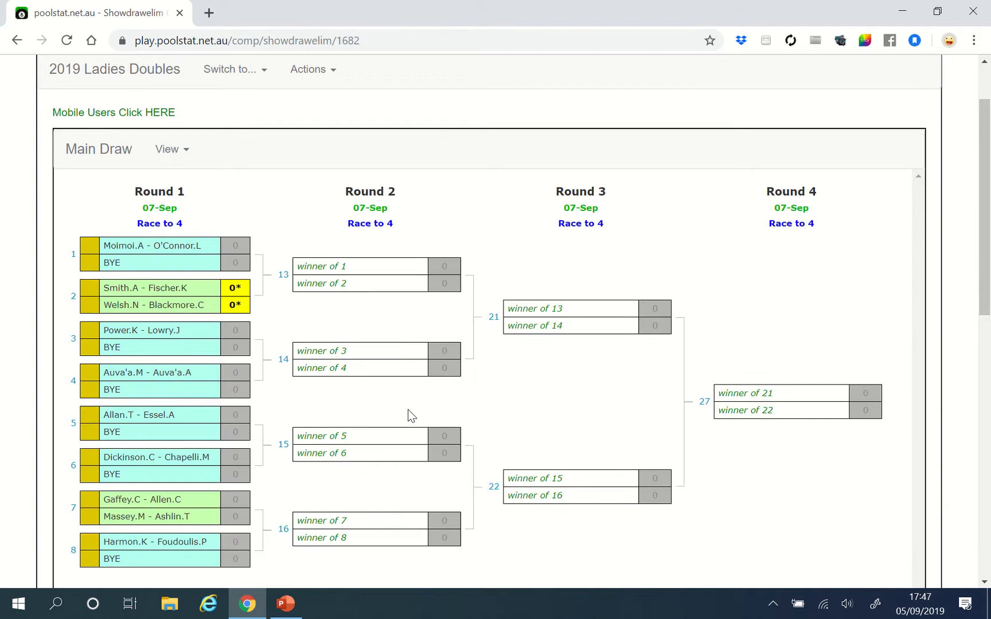
scroll(407, 409, "down", 5)
scroll(408, 480, "up", 4)
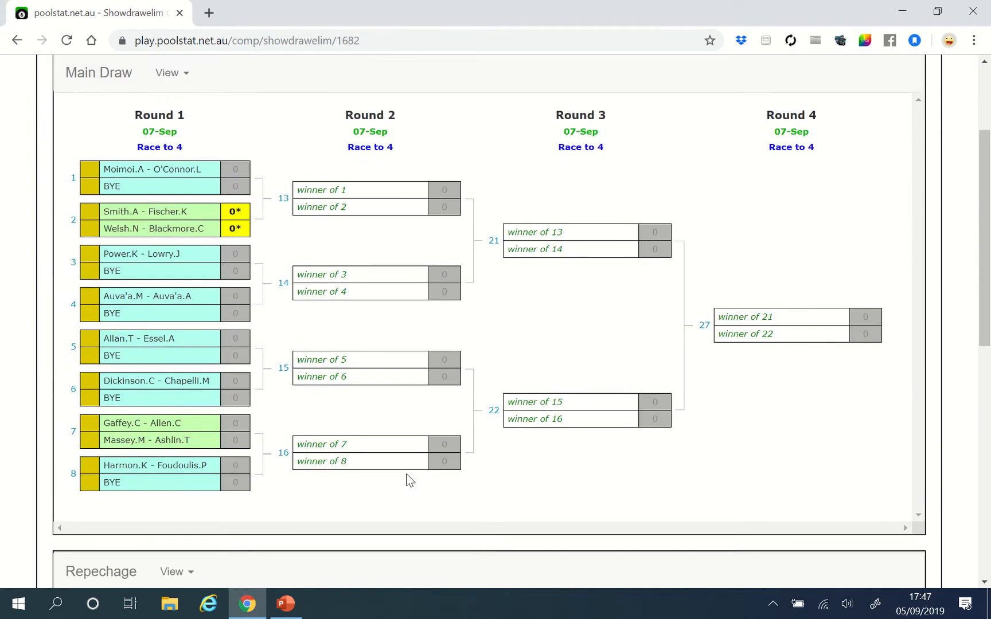
scroll(408, 480, "up", 1)
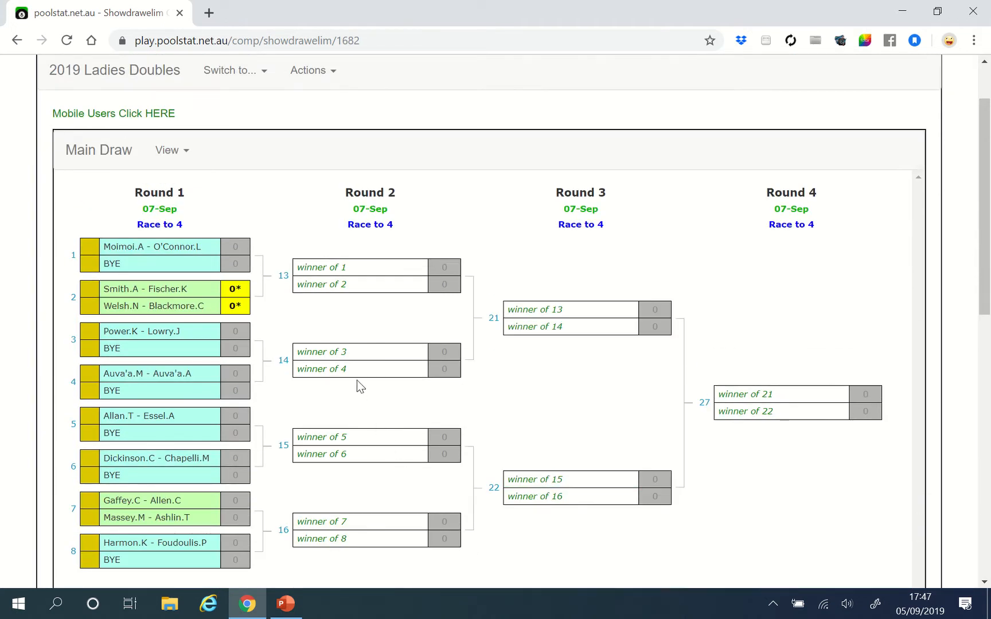
scroll(529, 422, "up", 1)
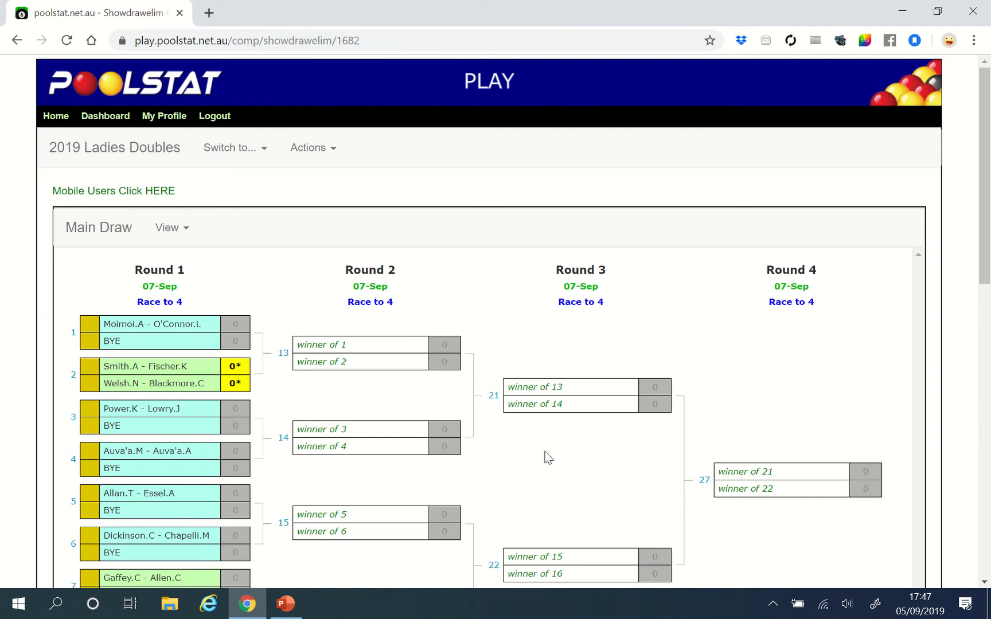
scroll(546, 457, "down", 1)
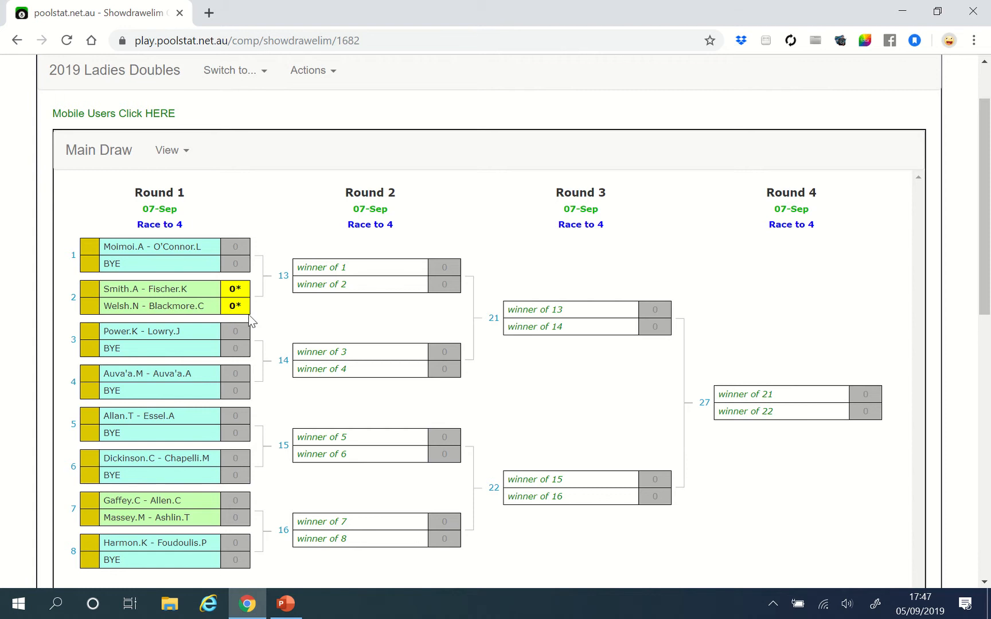
scroll(218, 280, "down", 1)
scroll(217, 280, "down", 2)
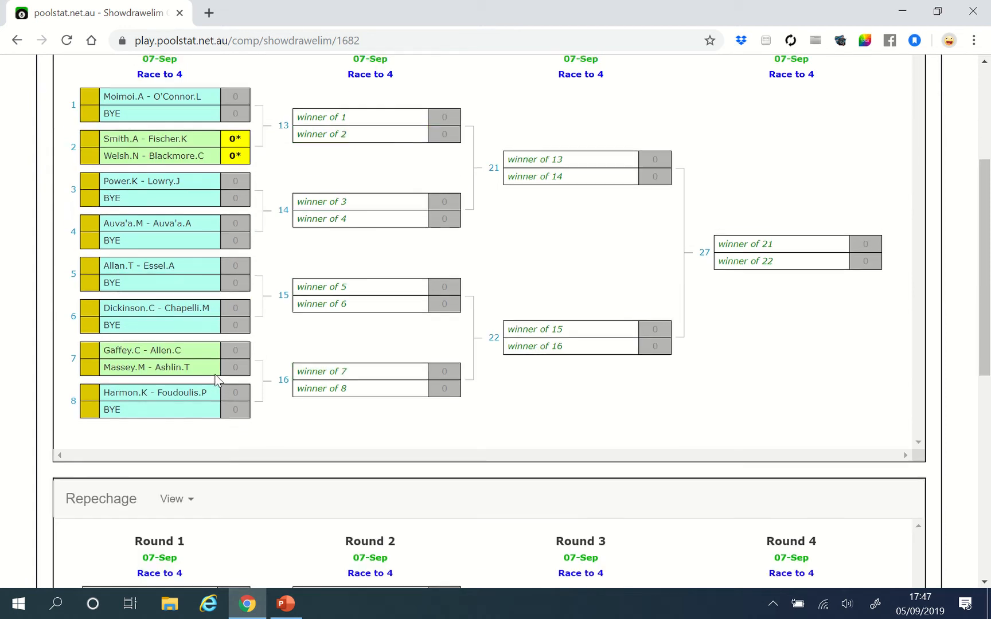
scroll(220, 373, "up", 1)
scroll(263, 376, "up", 1)
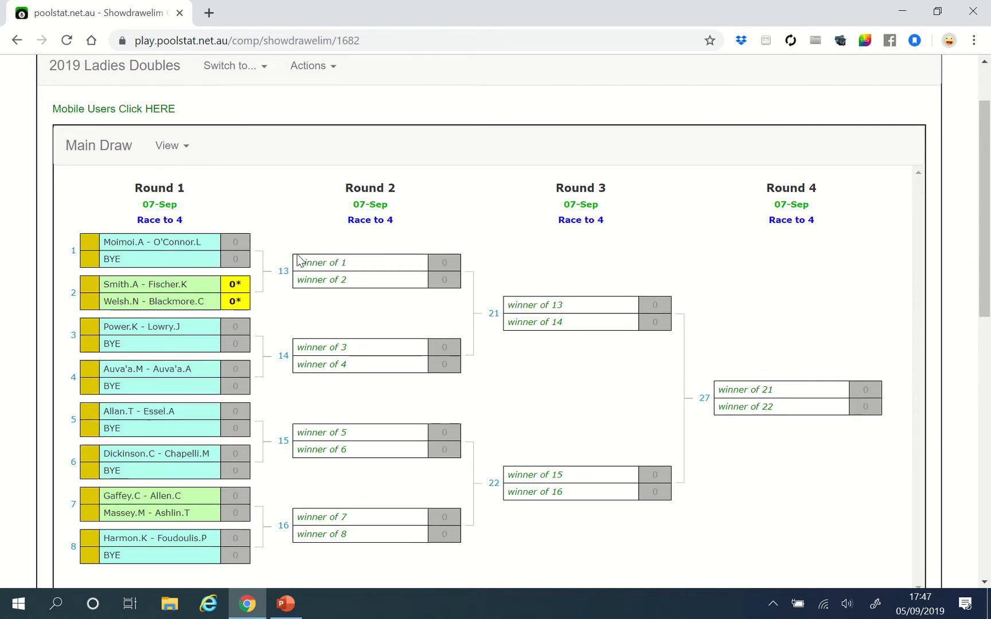
scroll(296, 259, "down", 1)
scroll(279, 225, "up", 1)
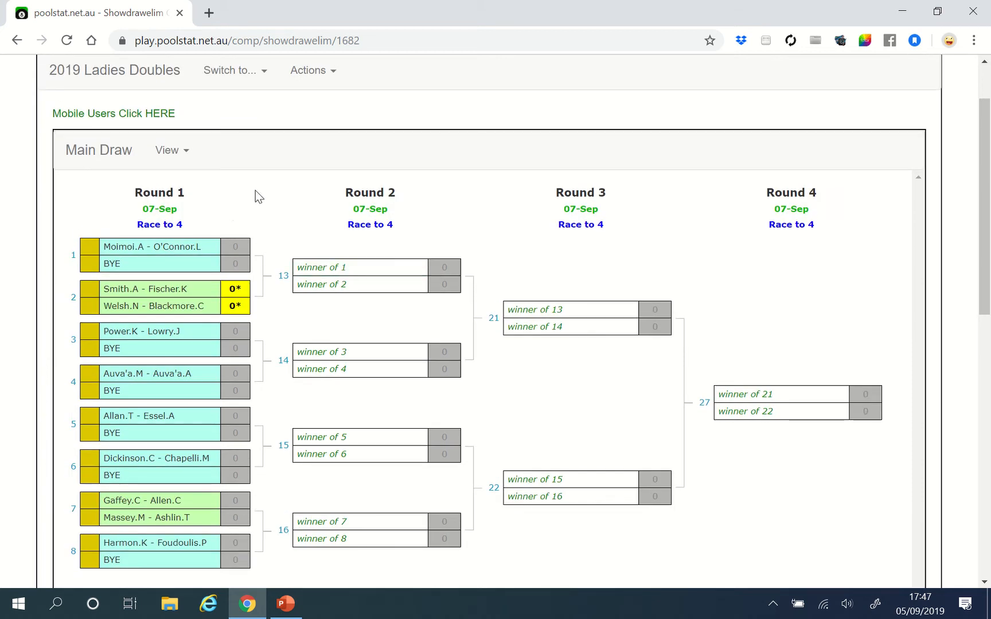
Step: Advance the pairs with byes in Round 1 matches 1, 3, 4, 5, 6 and 8 to Round 2
scroll(258, 194, "down", 1)
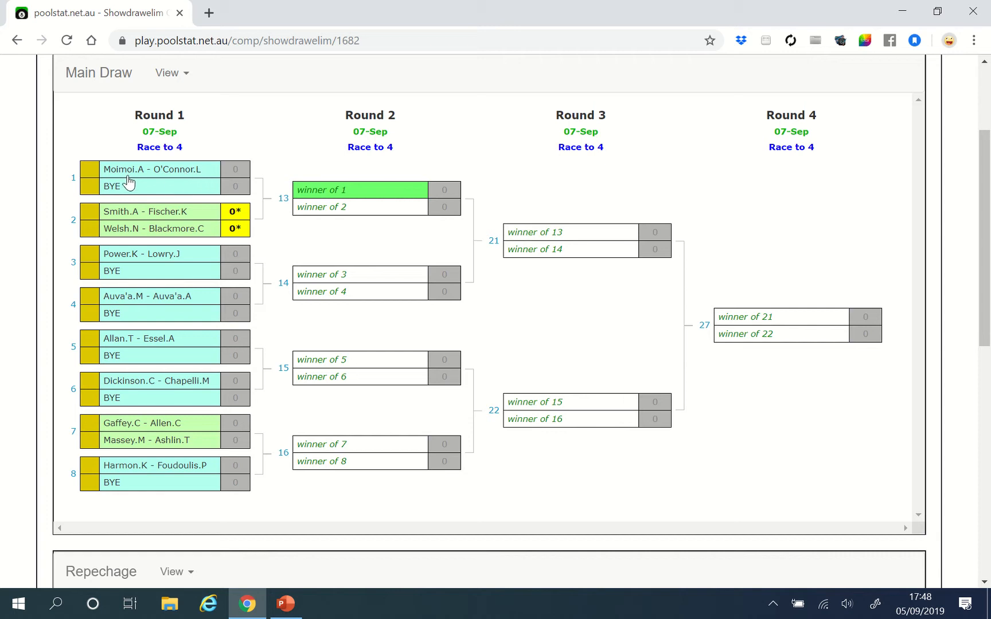
left_click(238, 175)
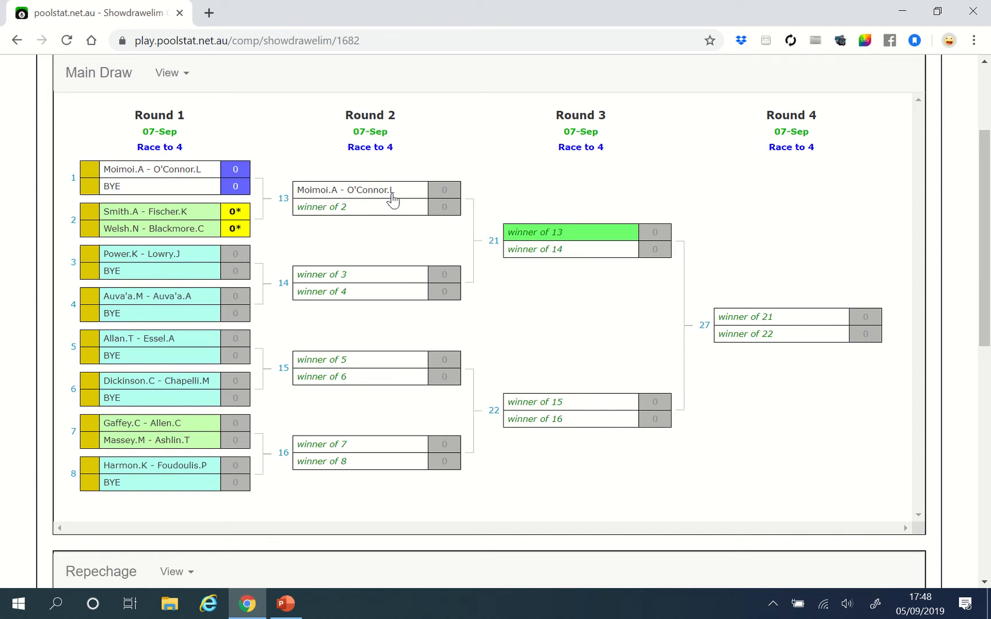
left_click(242, 256)
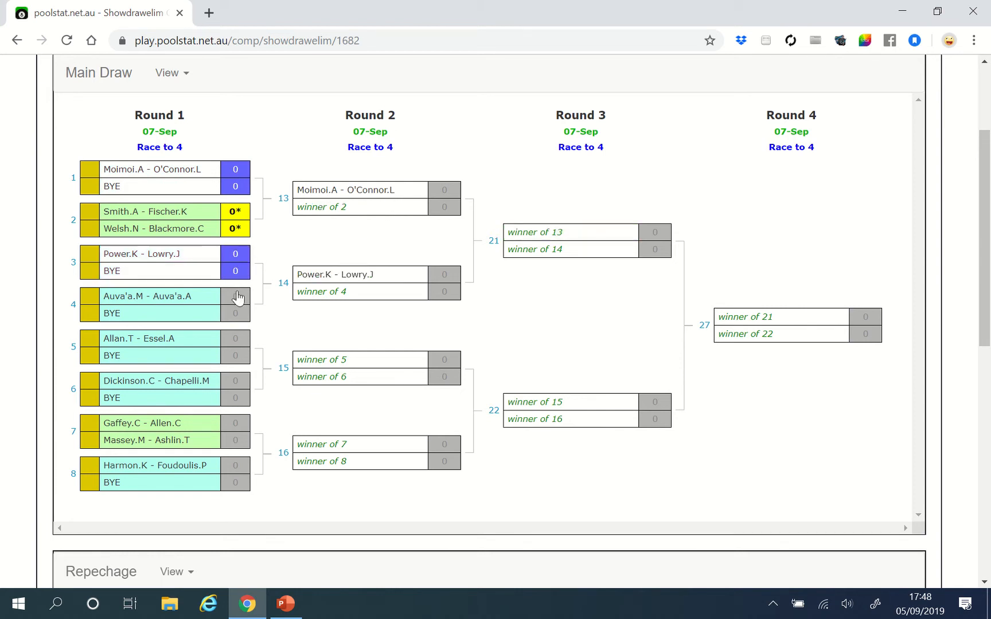
left_click(237, 315)
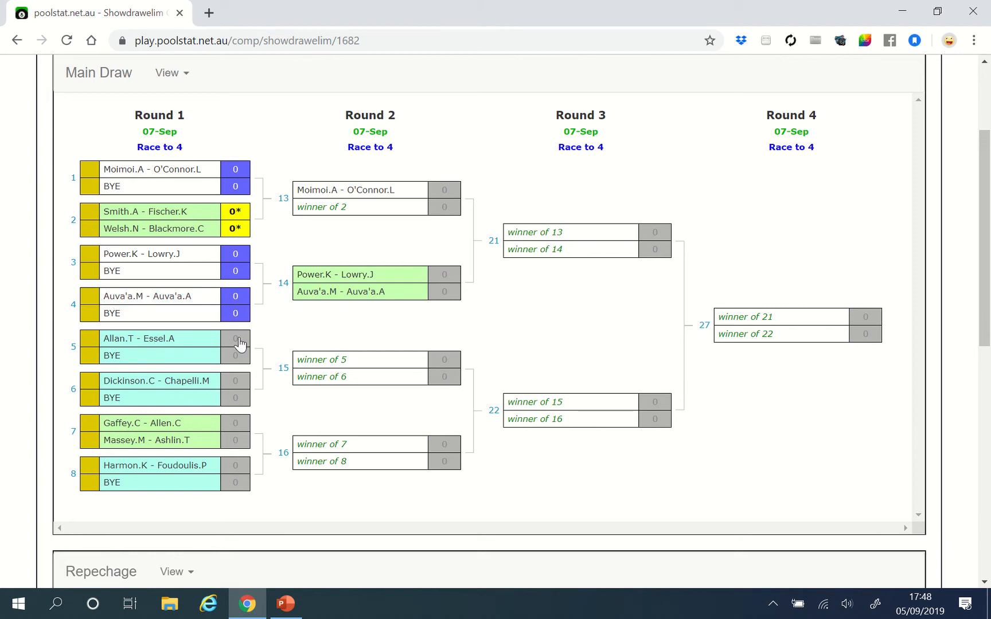
left_click(240, 343)
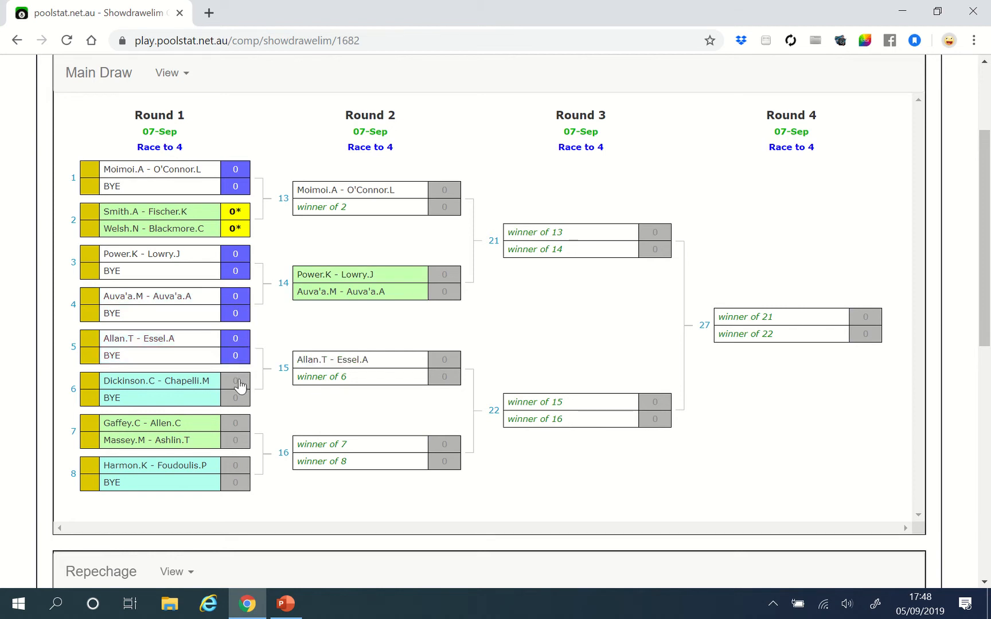
left_click(239, 387)
left_click(236, 472)
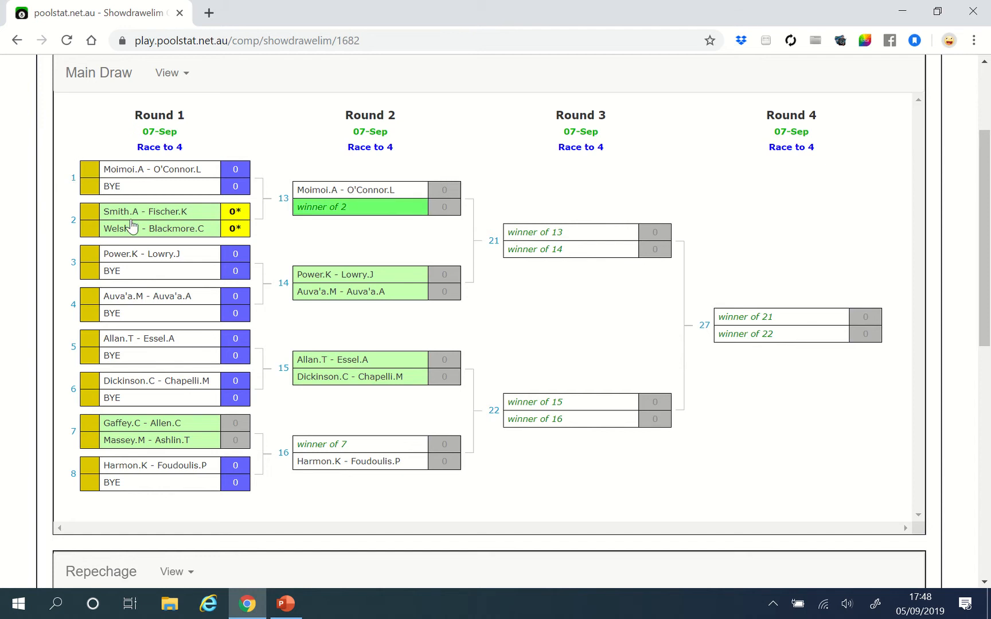
Step: Check the details of match 2 in the main draw and save its remotely submitted 4–2 result
left_click(76, 229)
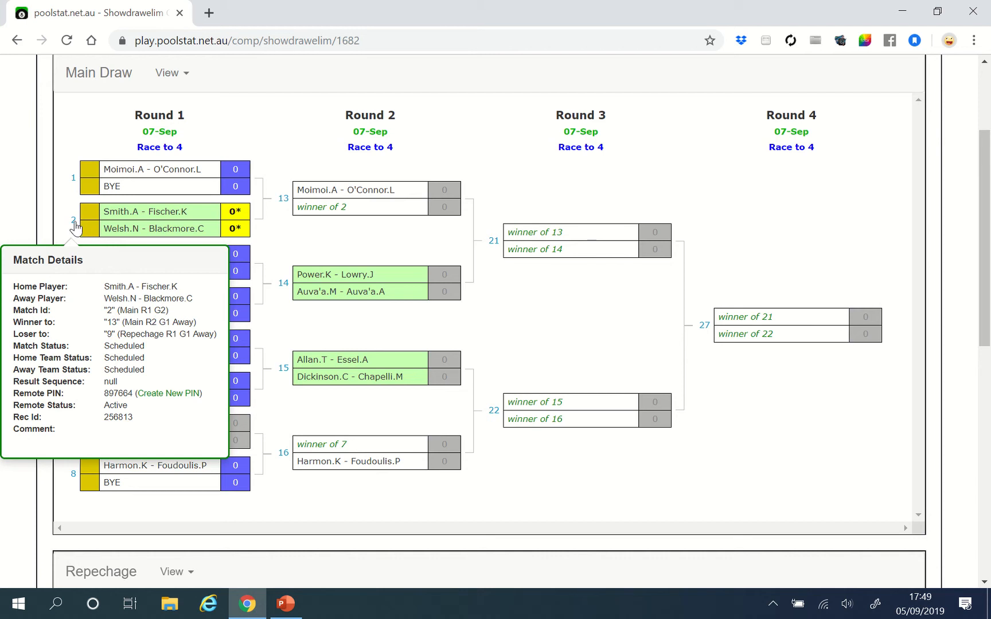
left_click(74, 223)
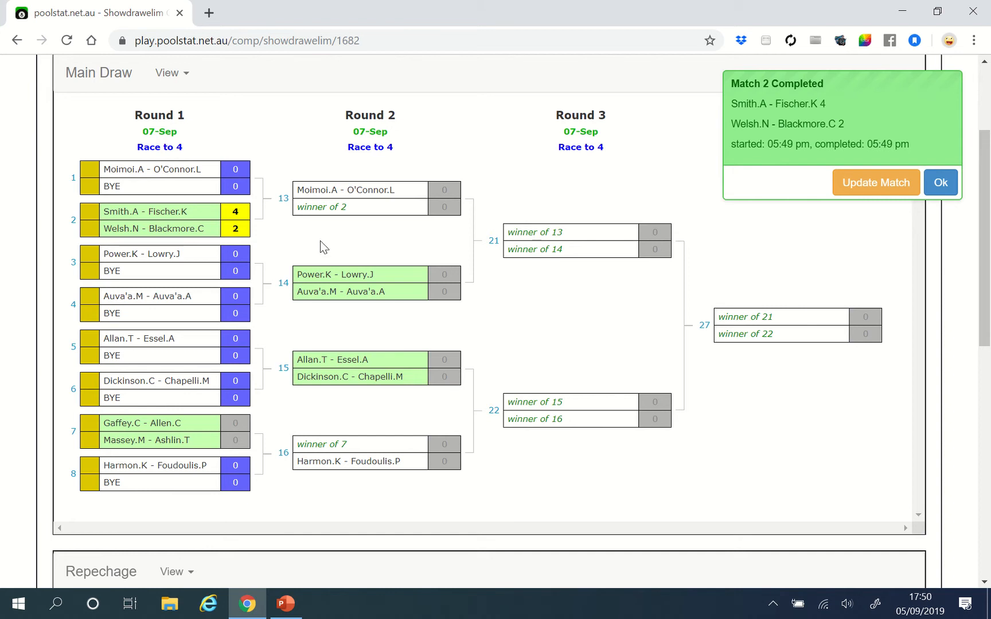
left_click(890, 188)
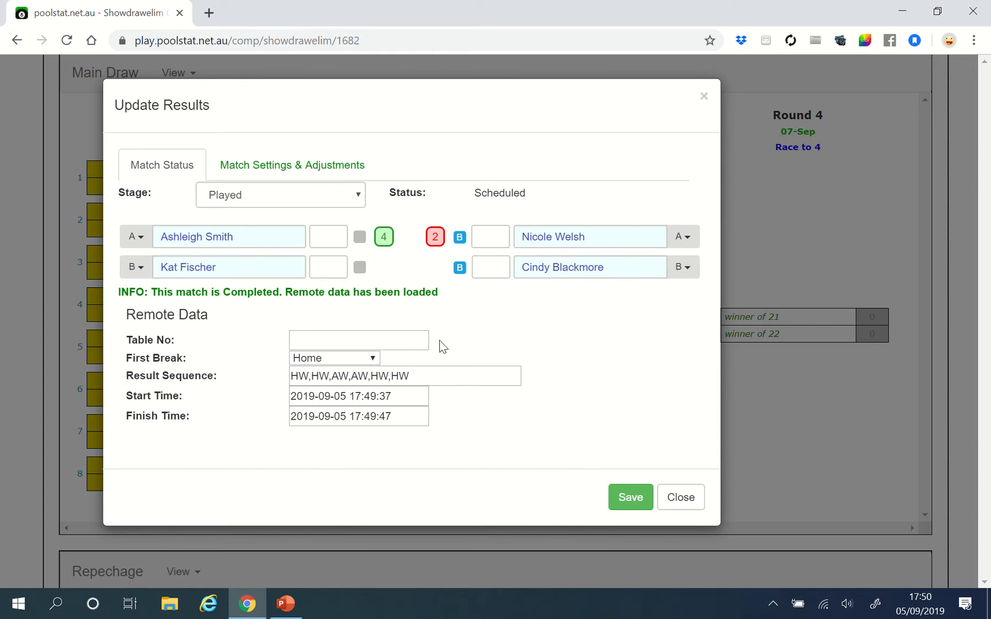
left_click(628, 502)
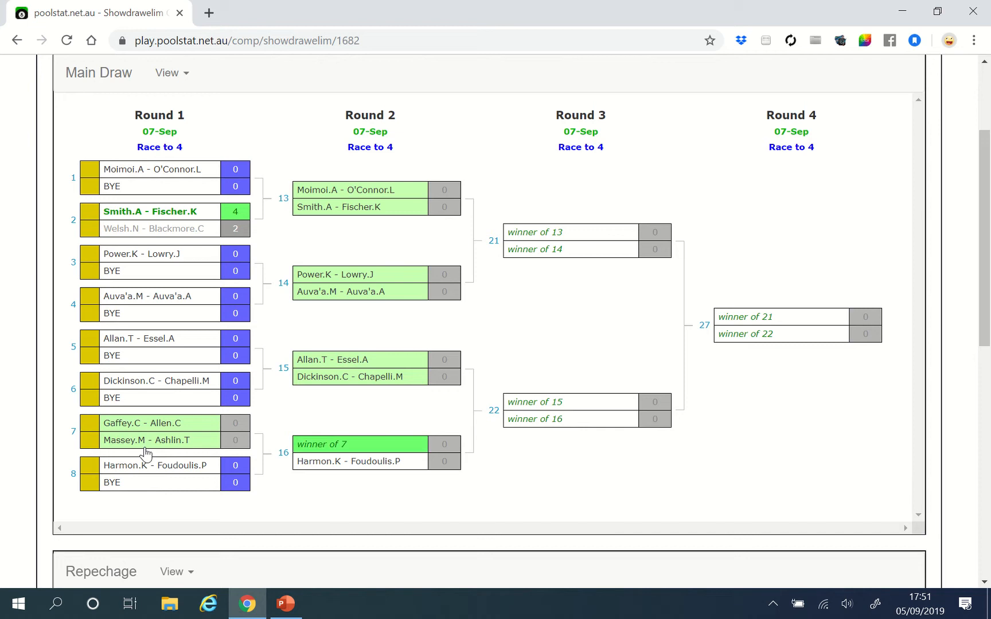
Step: Record Round 1 match 7 as a 4–3 win for the home pair and save the result
left_click(237, 429)
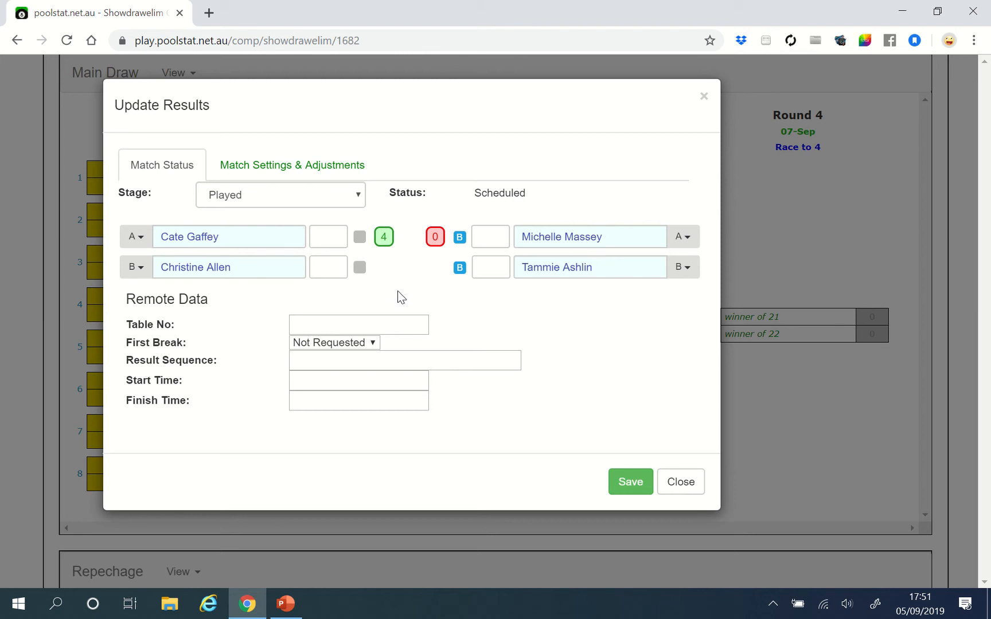
left_click(436, 237)
key("BackSpace")
type("3")
left_click(622, 489)
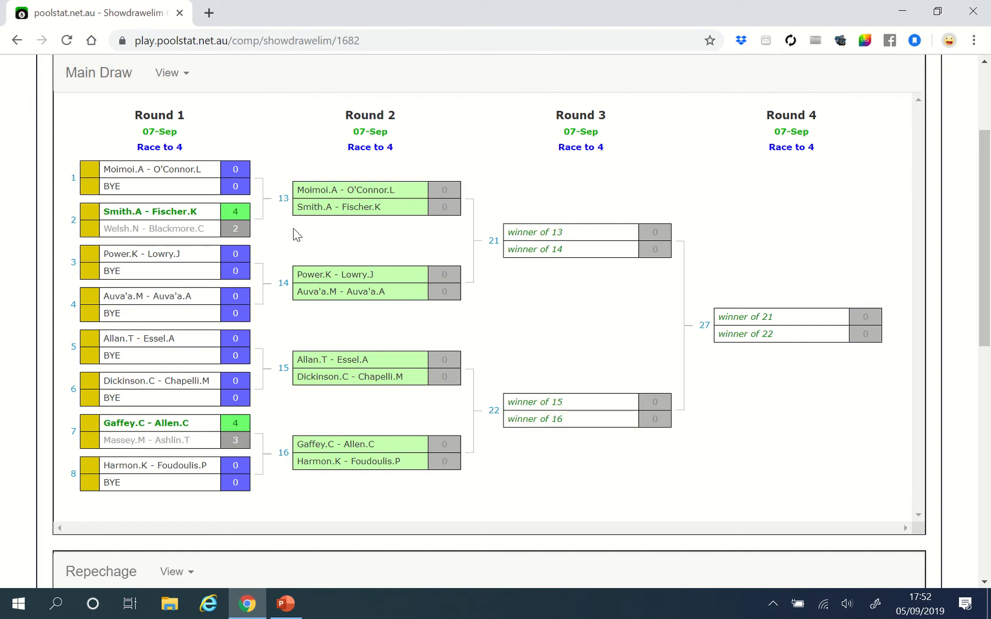
Step: Check the details of Round 2 match 13 and save its result as a 4–2 win for the away pair
left_click(283, 201)
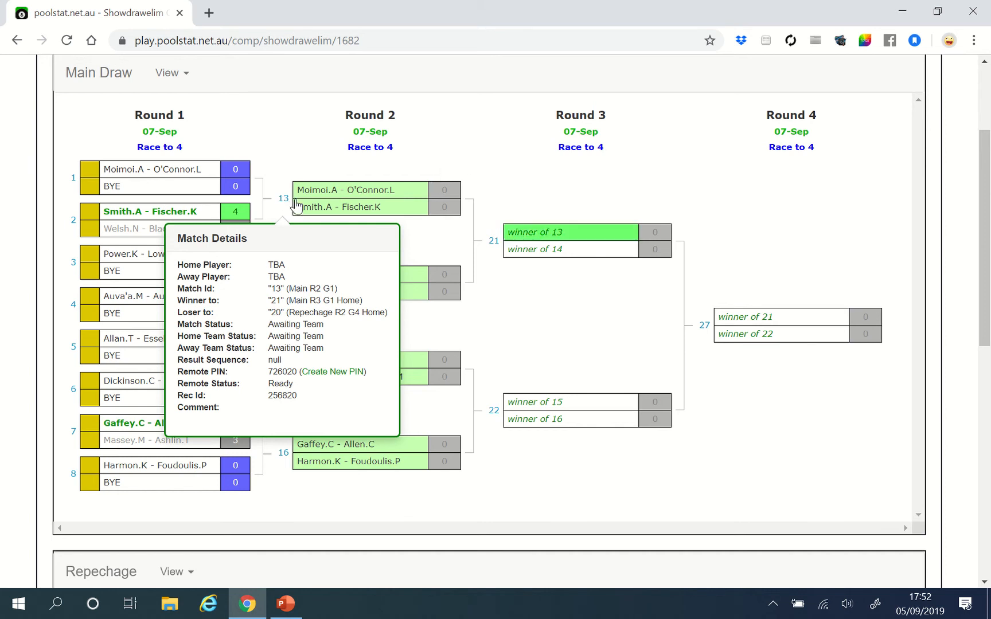
left_click(283, 198)
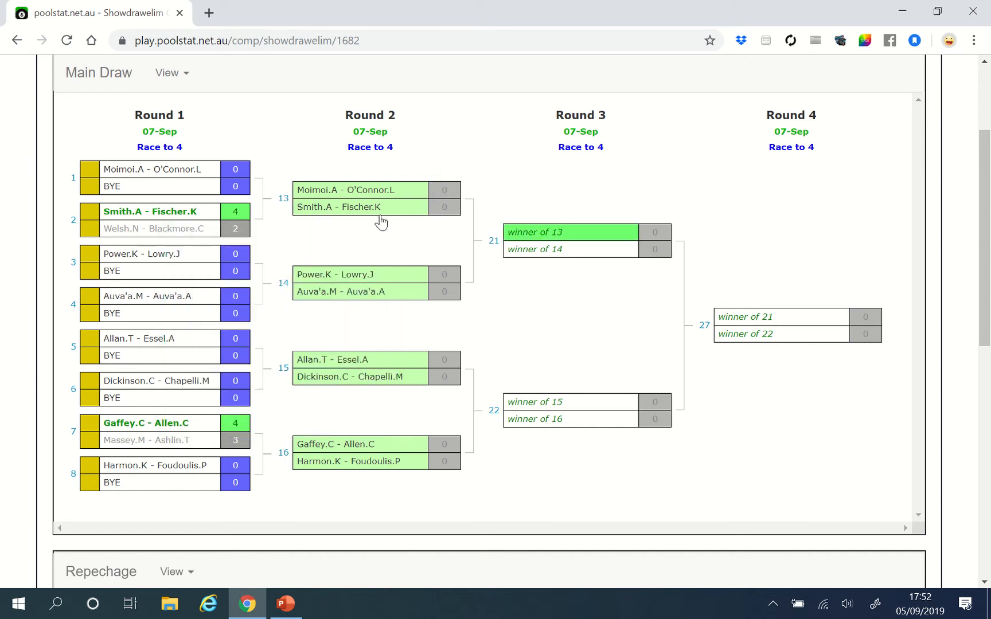
left_click(446, 209)
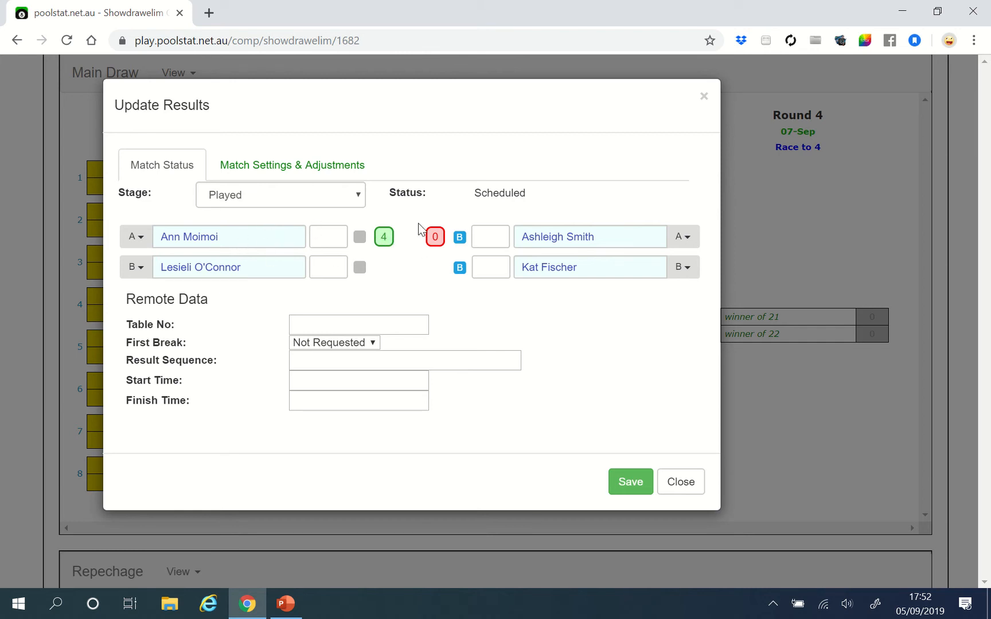
left_click(384, 236)
key("BackSpace")
left_click(440, 238)
key("BackSpace")
type("4")
left_click(393, 237)
type("2")
left_click(631, 485)
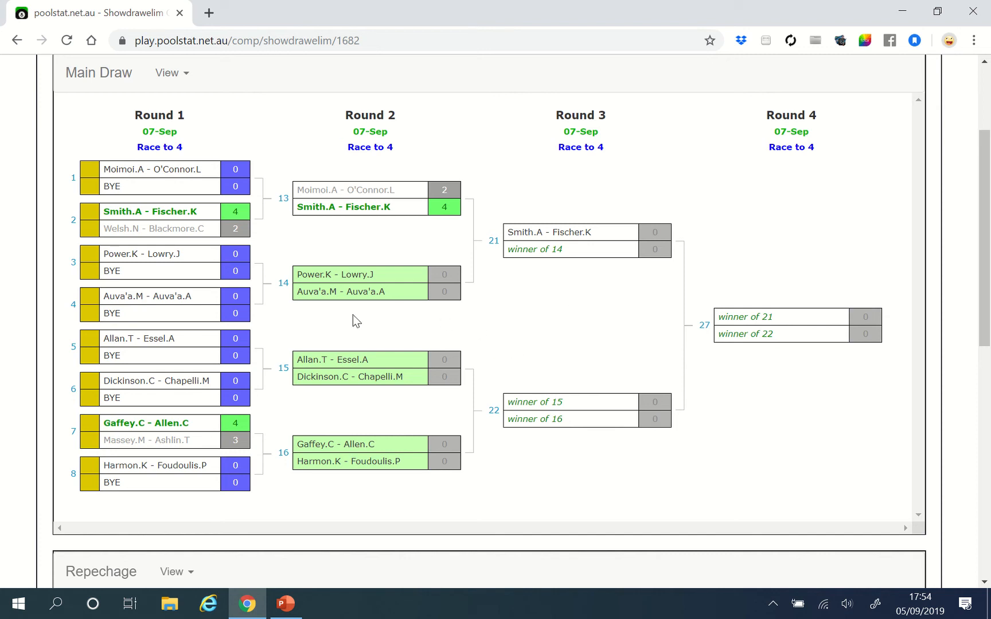
Step: Record Round 2 match 14 as a 4–3 win for the home pair and save the result
left_click(448, 295)
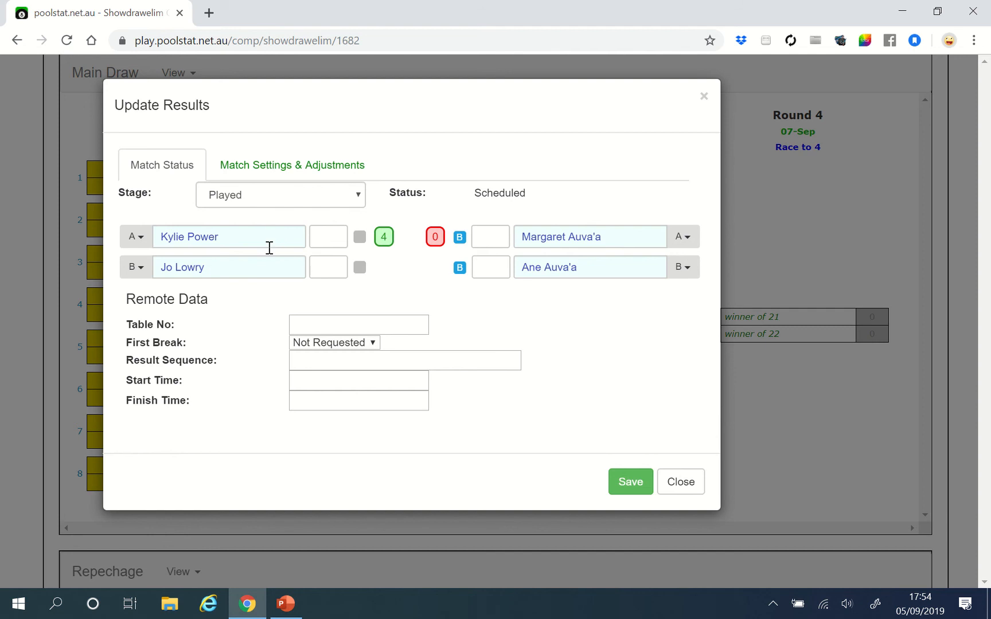
left_click(435, 237)
type("3")
left_click(630, 490)
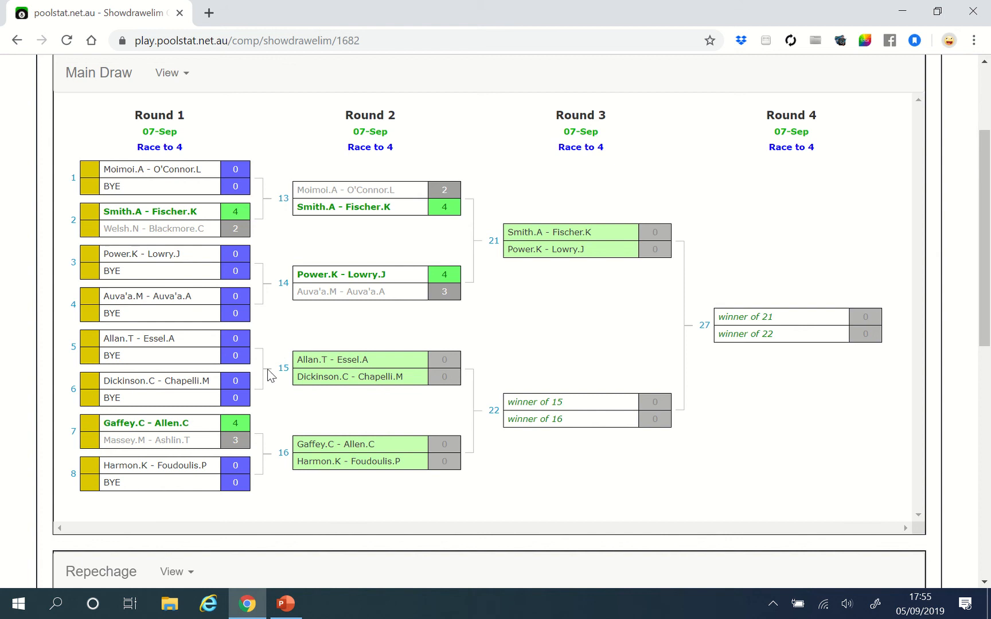
Step: Check the details of Round 2 match 15 and save its result as a 4–2 win for the home pair
left_click(288, 368)
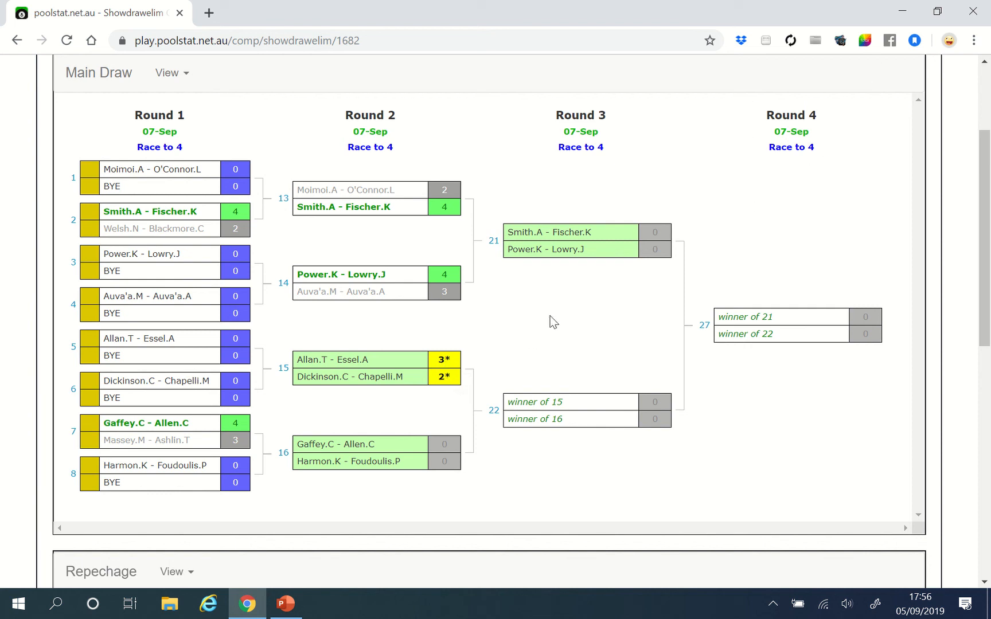
left_click(446, 370)
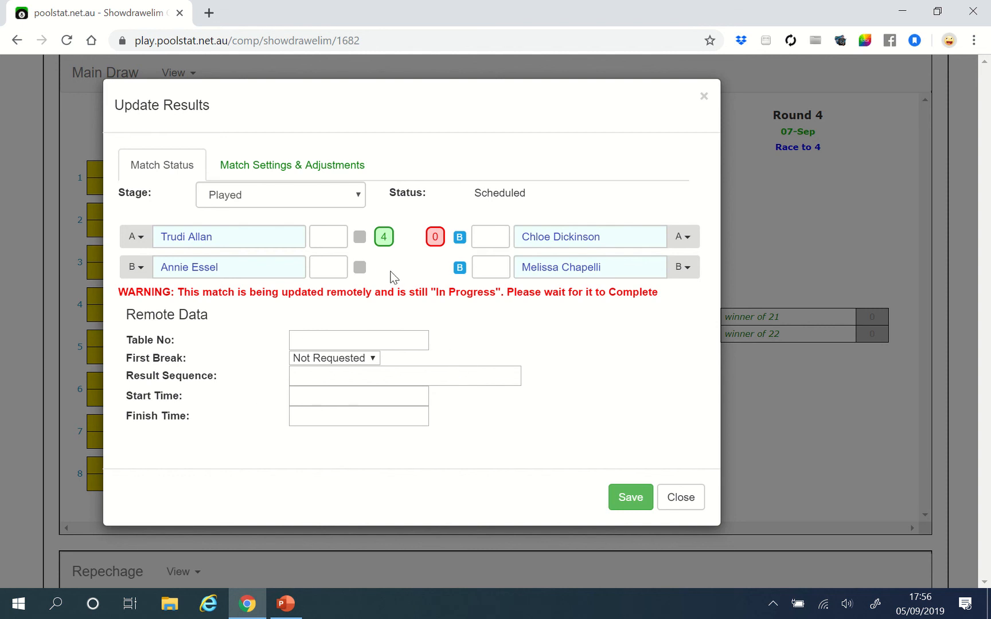
left_click(440, 236)
key("BackSpace")
type("2")
left_click(631, 498)
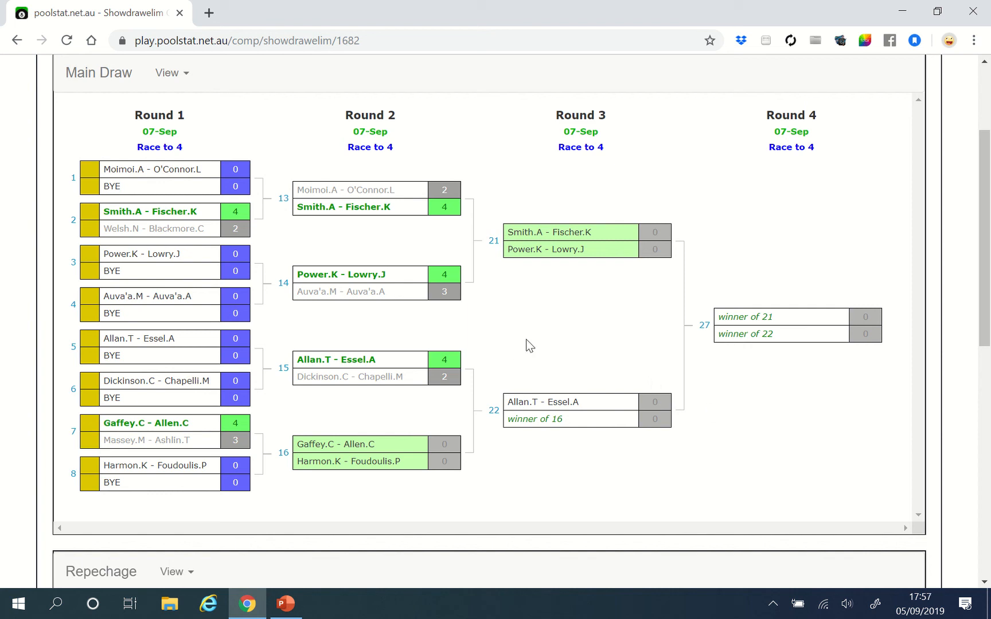
Step: Open the poolstat.net.au login page in a new browser tab and try to log in with the prefilled credentials
left_click(209, 13)
type("poo")
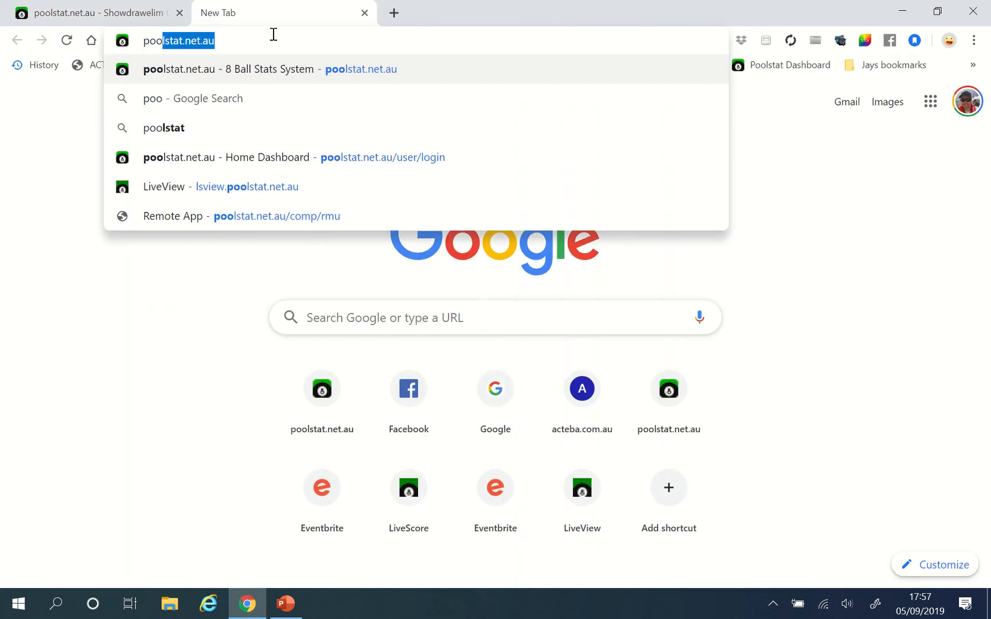
key("Return")
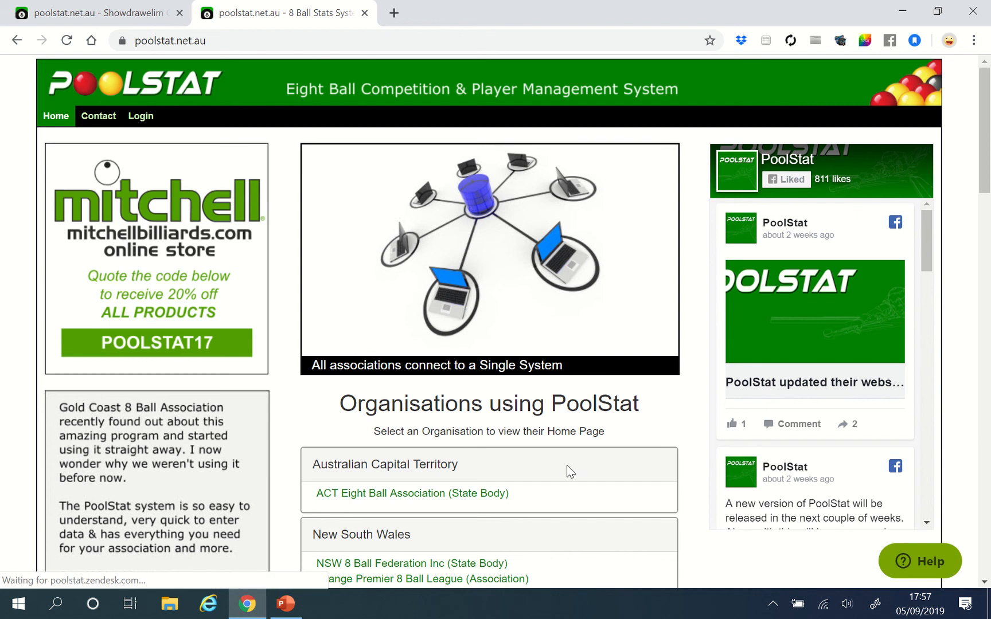
left_click(145, 122)
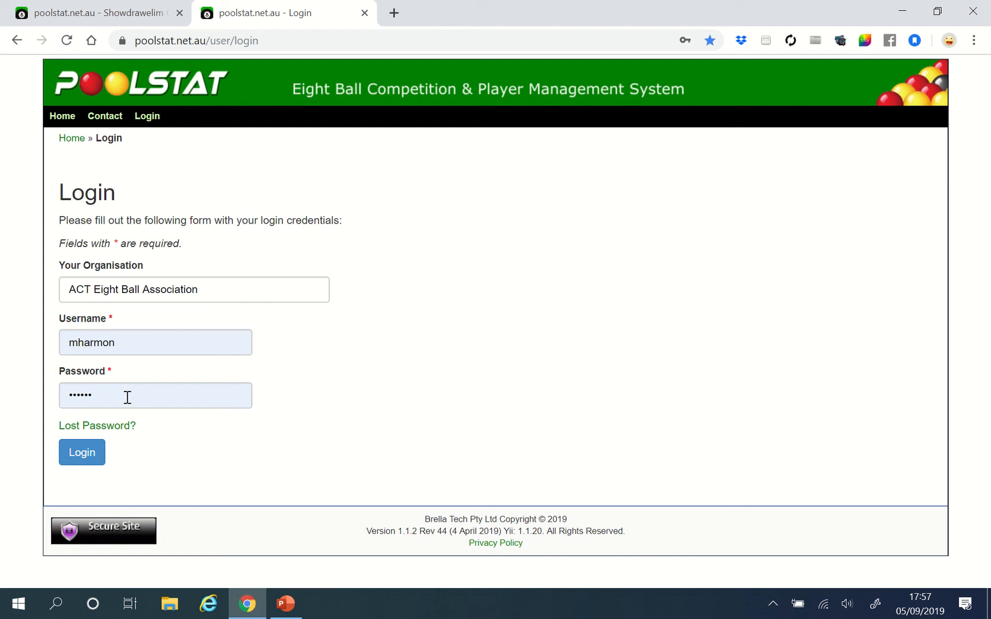
left_click(96, 460)
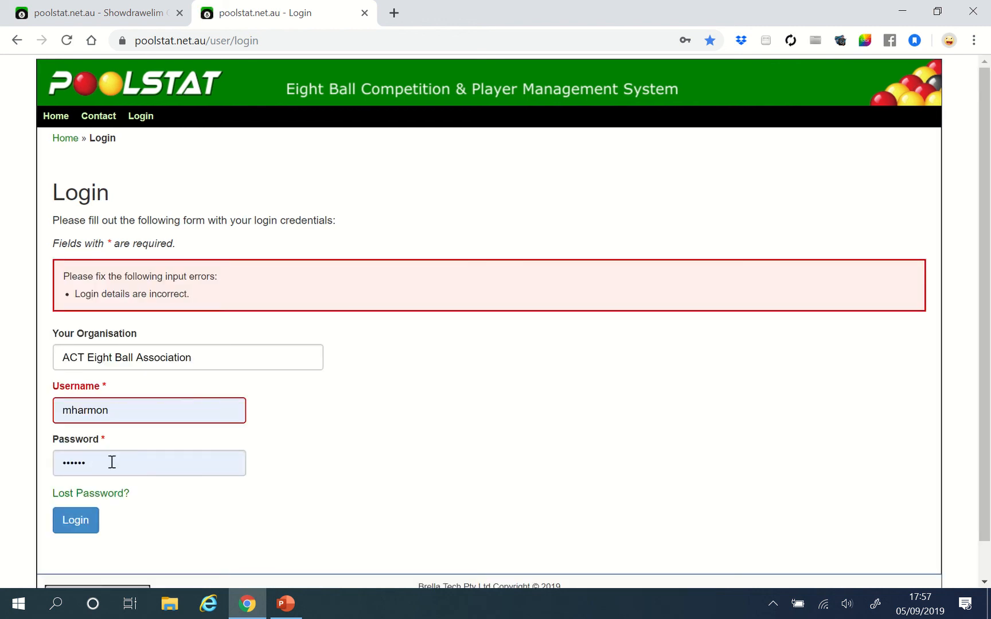
Step: Replace the prefilled account password, log in, and update the password saved in the browser
left_click(112, 463)
key("BackSpace")
key("BackSpace")
key("BackSpace")
key("BackSpace")
key("BackSpace")
key("BackSpace")
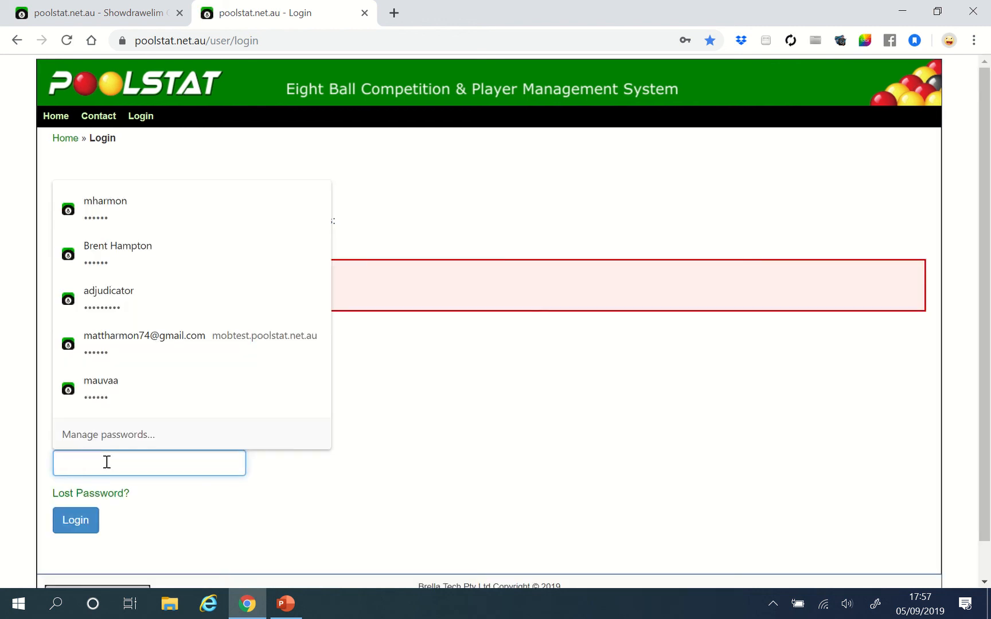
type("•••••••••")
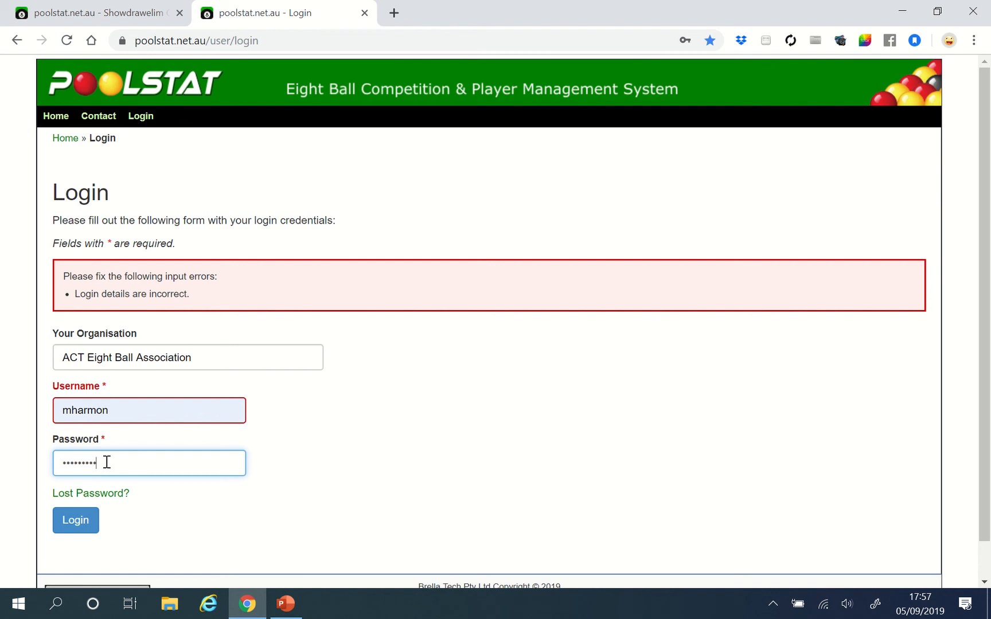
type("••")
left_click(61, 524)
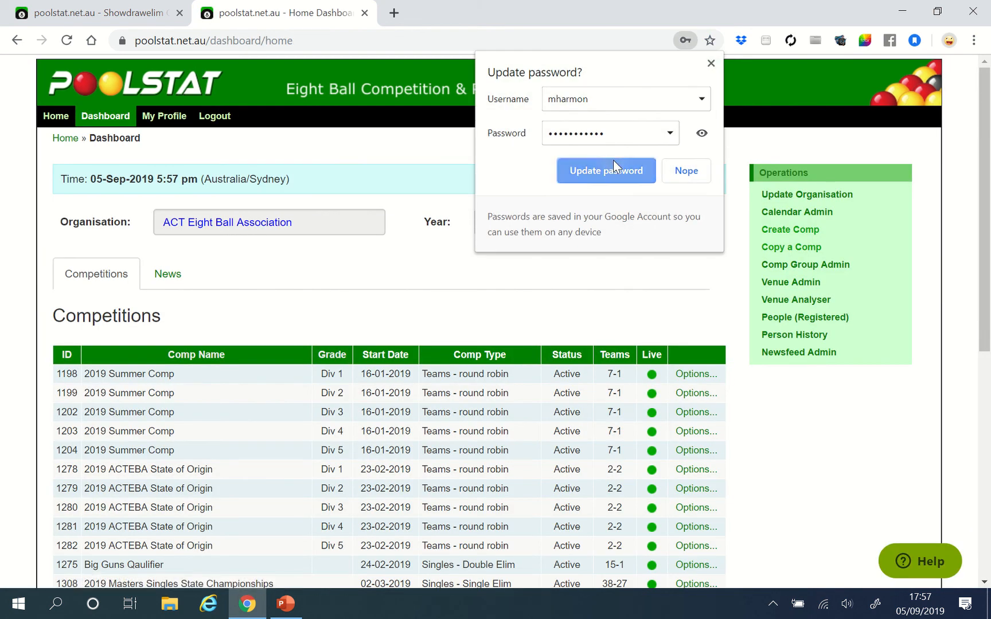
left_click(613, 164)
Step: Examine the ACT Eight Ball Association dashboard and its 2019 competitions list, including the competition types and statuses
scroll(608, 172, "down", 2)
scroll(599, 180, "up", 2)
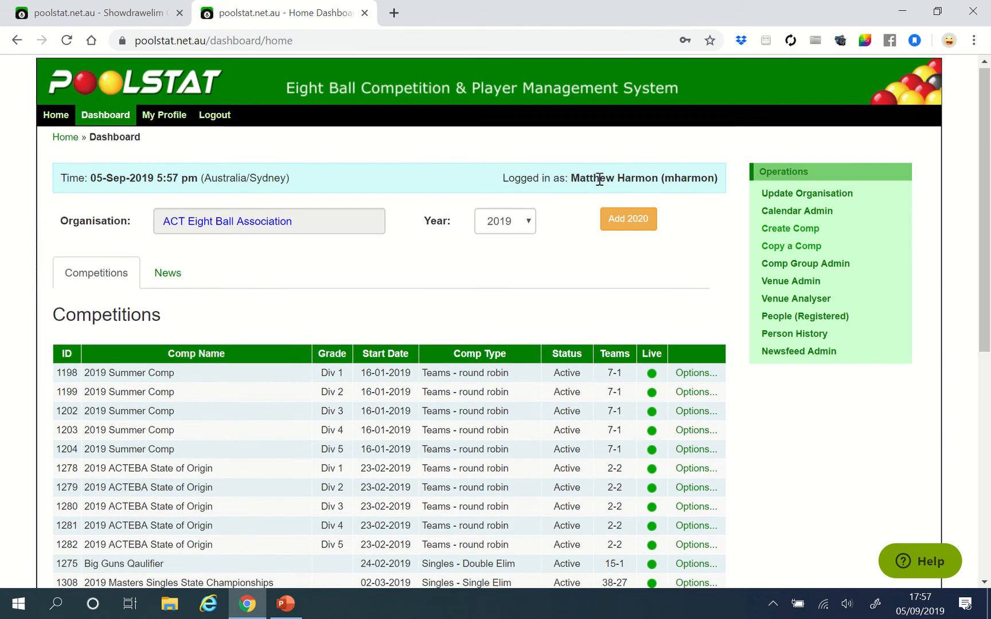
scroll(493, 178, "down", 4)
scroll(367, 435, "down", 2)
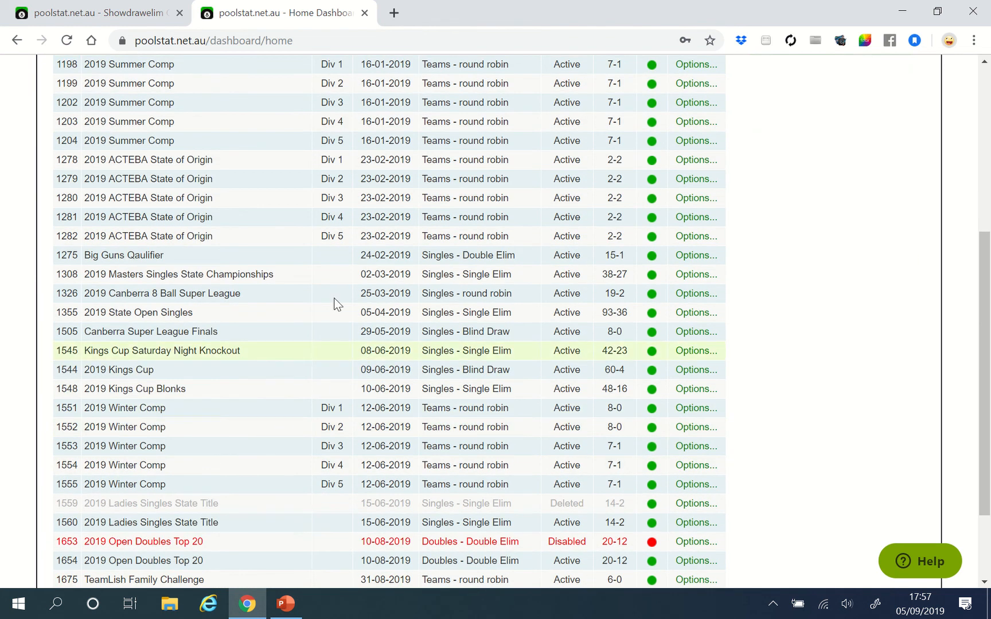
scroll(436, 317, "down", 1)
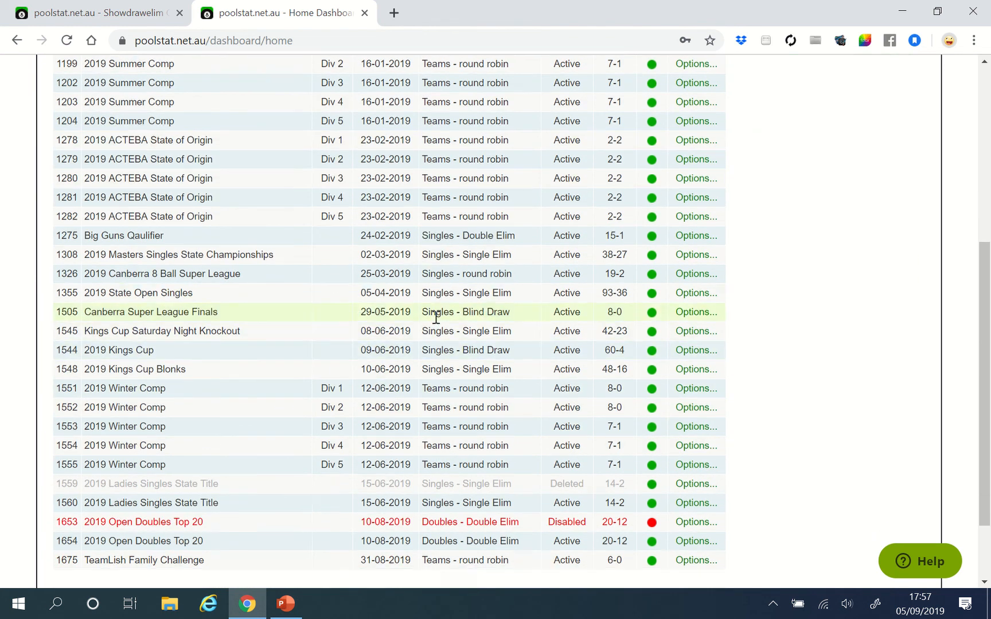
scroll(436, 317, "down", 2)
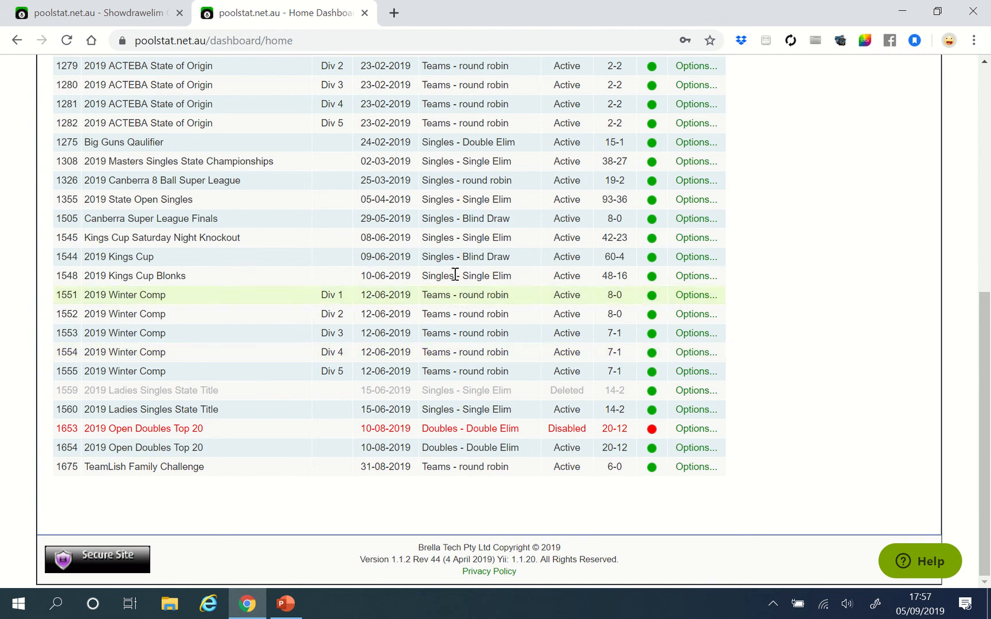
scroll(338, 322, "up", 3)
scroll(337, 322, "up", 1)
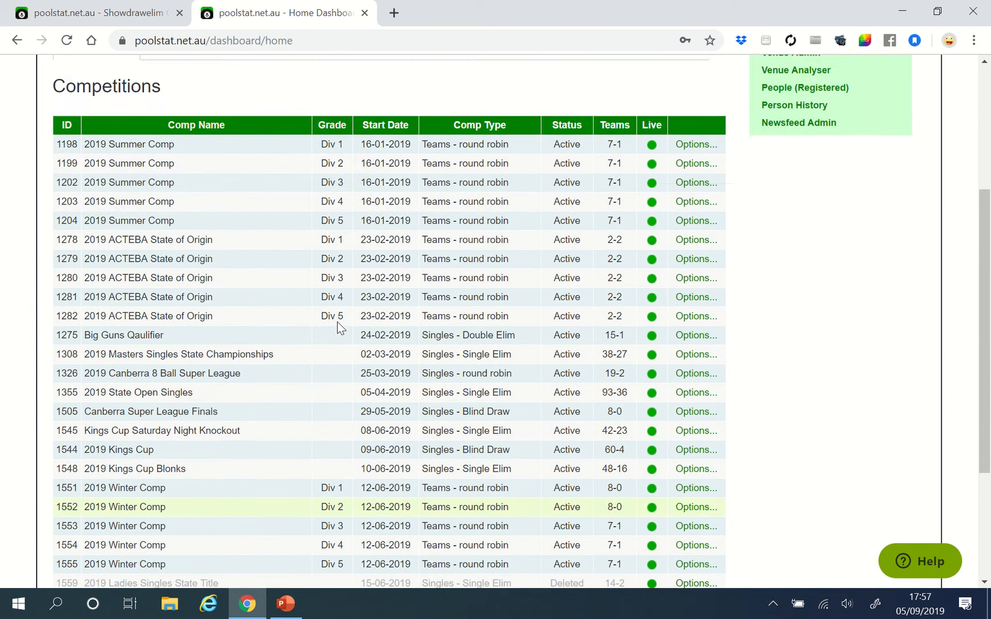
scroll(341, 338, "down", 4)
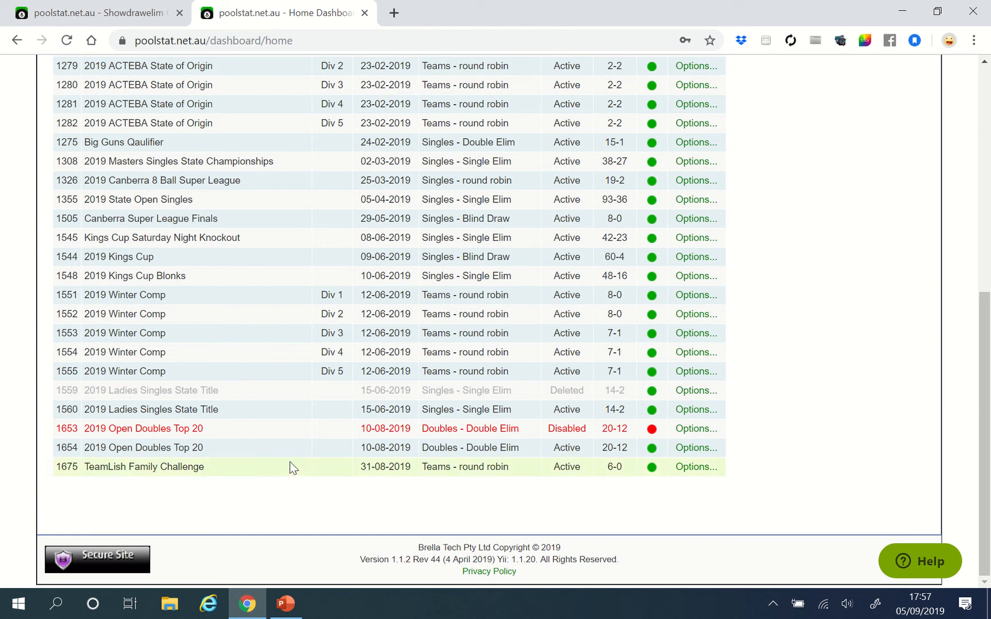
scroll(315, 457, "up", 4)
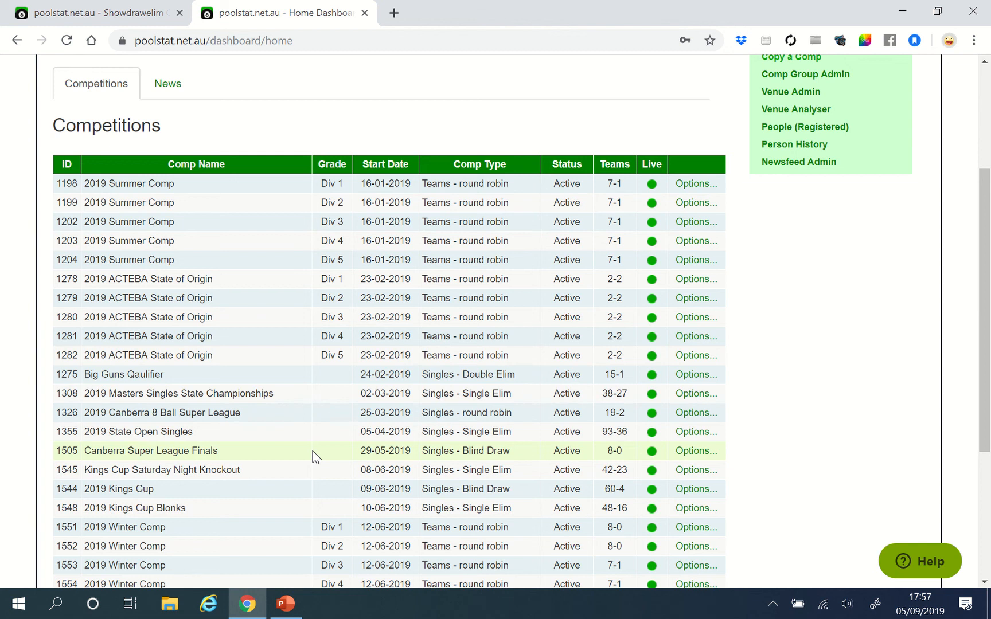
scroll(315, 457, "down", 4)
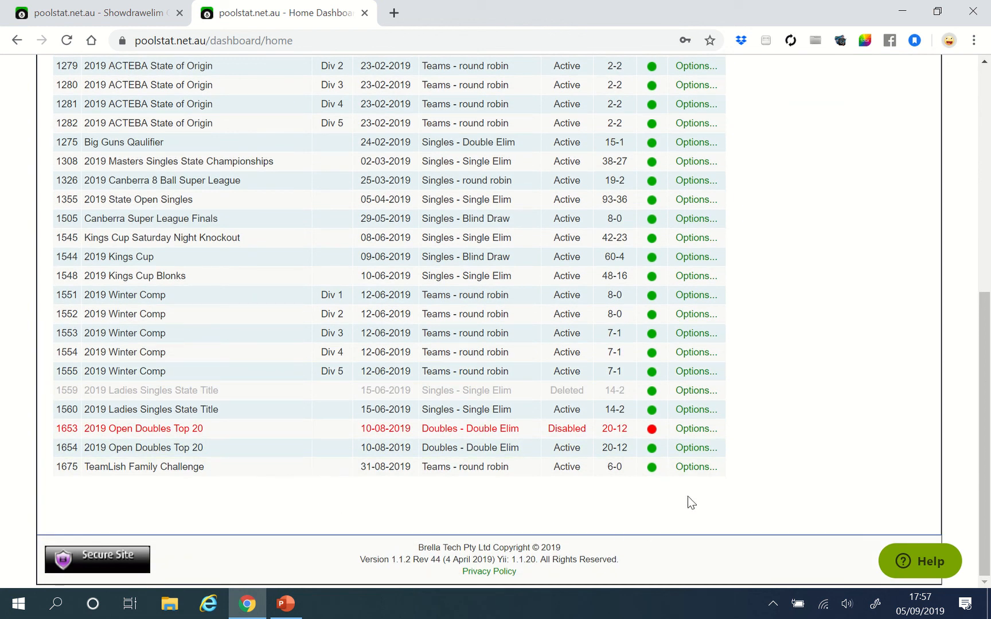
Step: View the options available for the TeamLish Family Challenge competition, including its Comp Admin choices, and close them
left_click(698, 467)
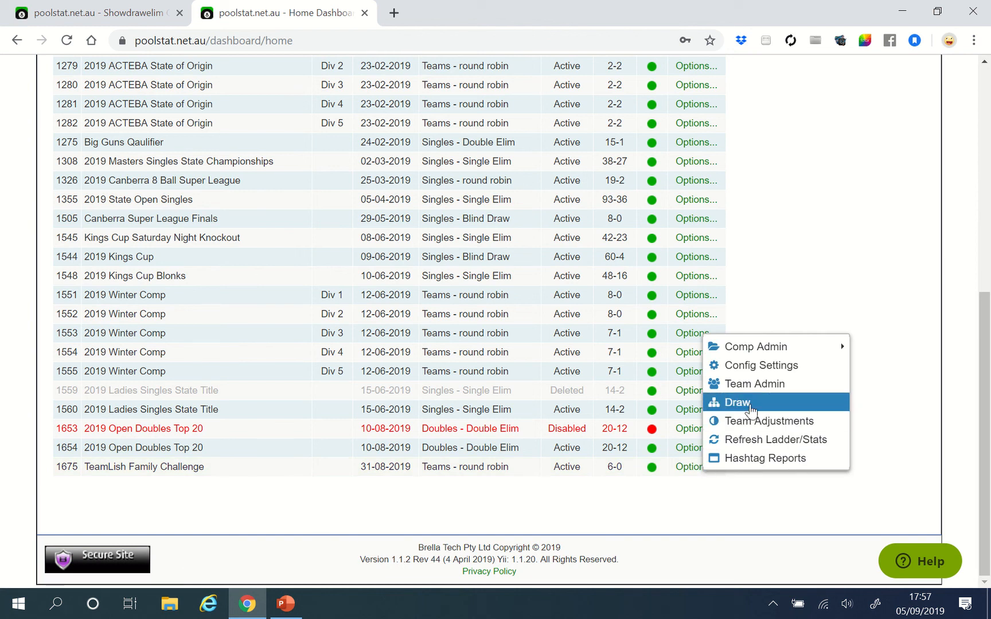
mouse_move(769, 347)
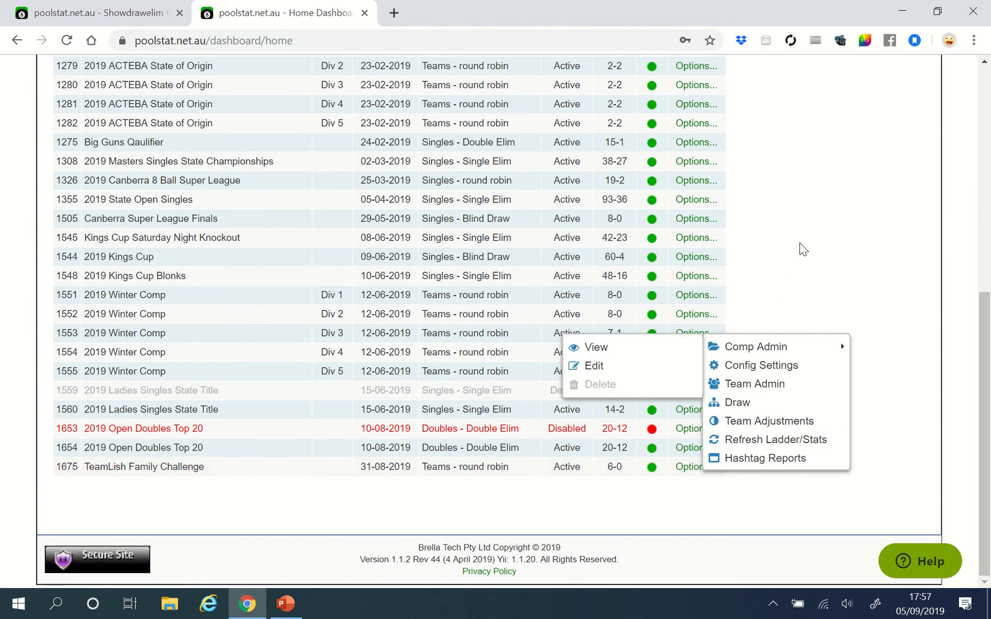
left_click(815, 237)
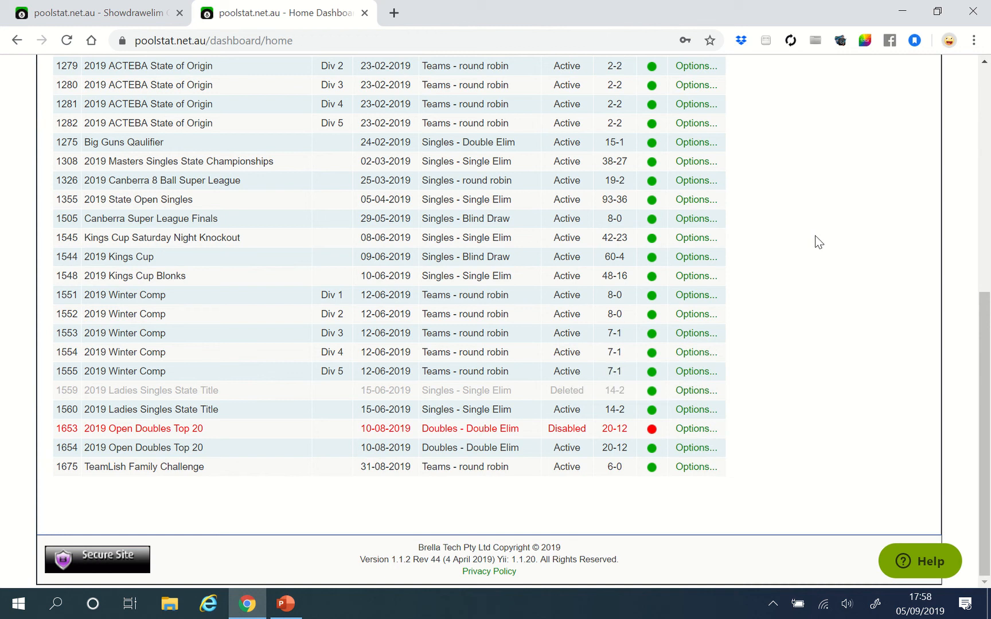